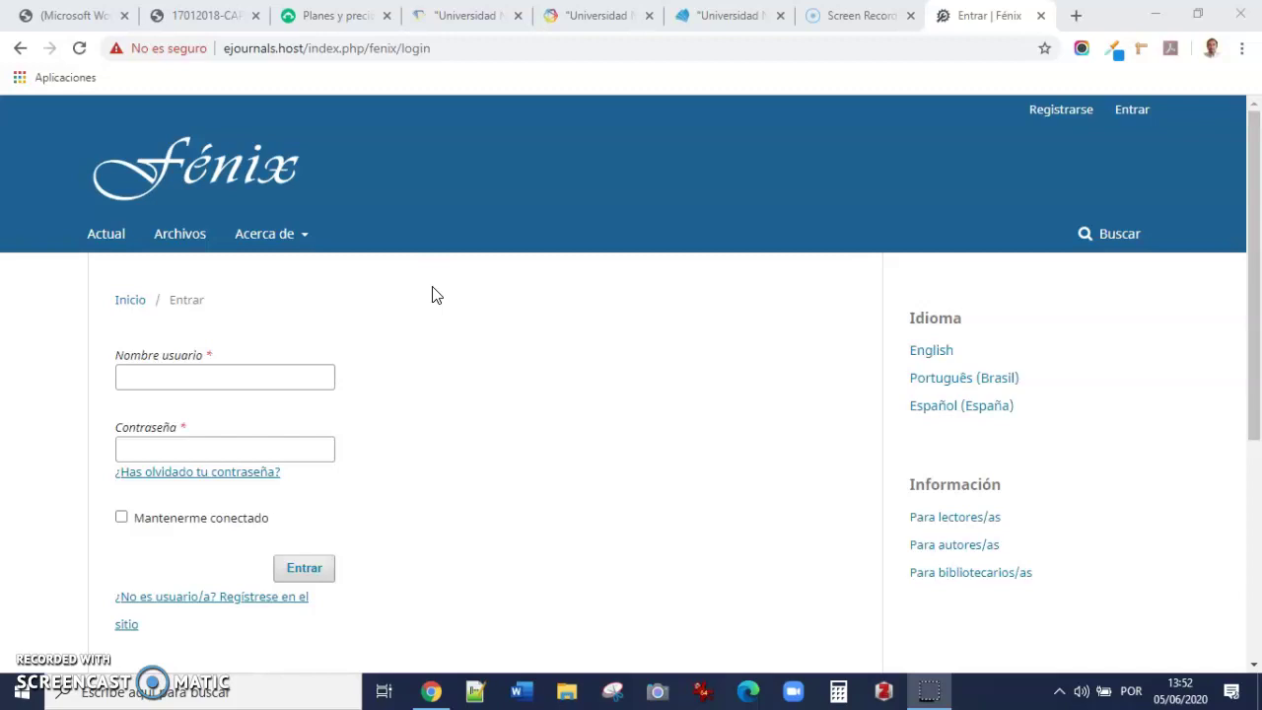
Log in to the Fénix journal site with the account's username and password.
{"action": "left_click", "coordinate": [242, 379]}
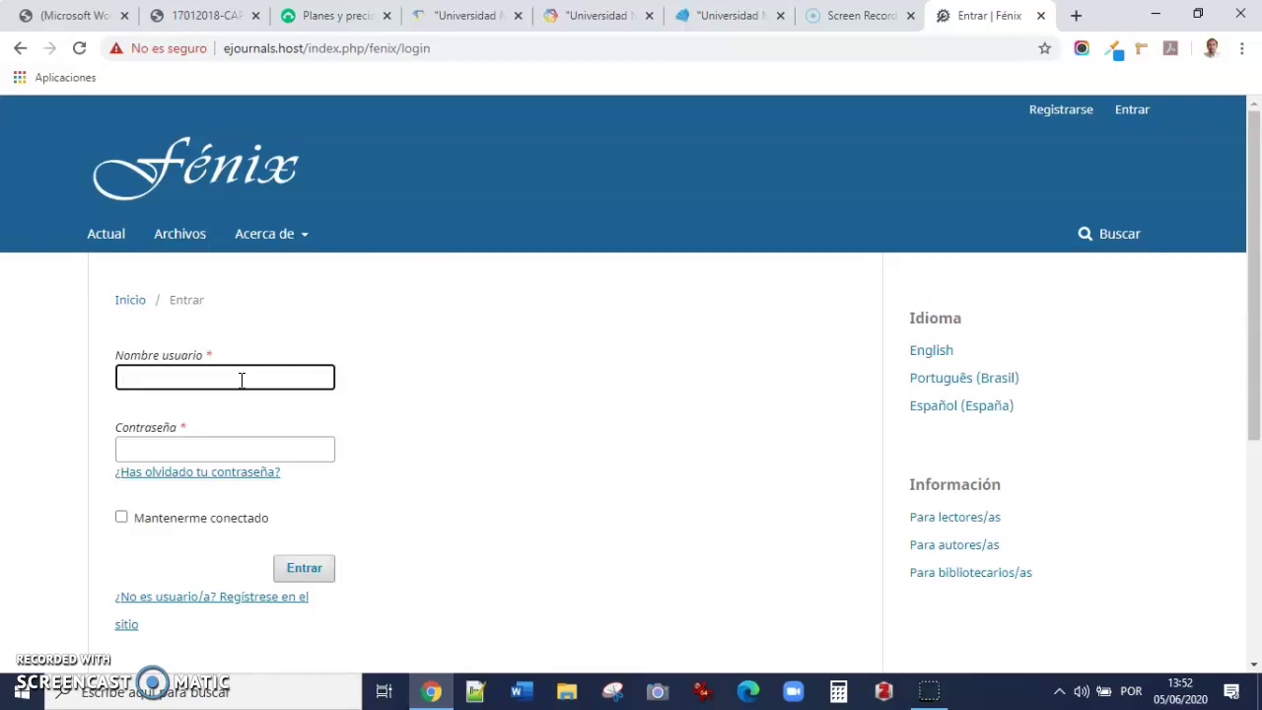
{"action": "type", "text": "zulen"}
{"action": "left_click", "coordinate": [199, 447]}
{"action": "type", "text": "*******"}
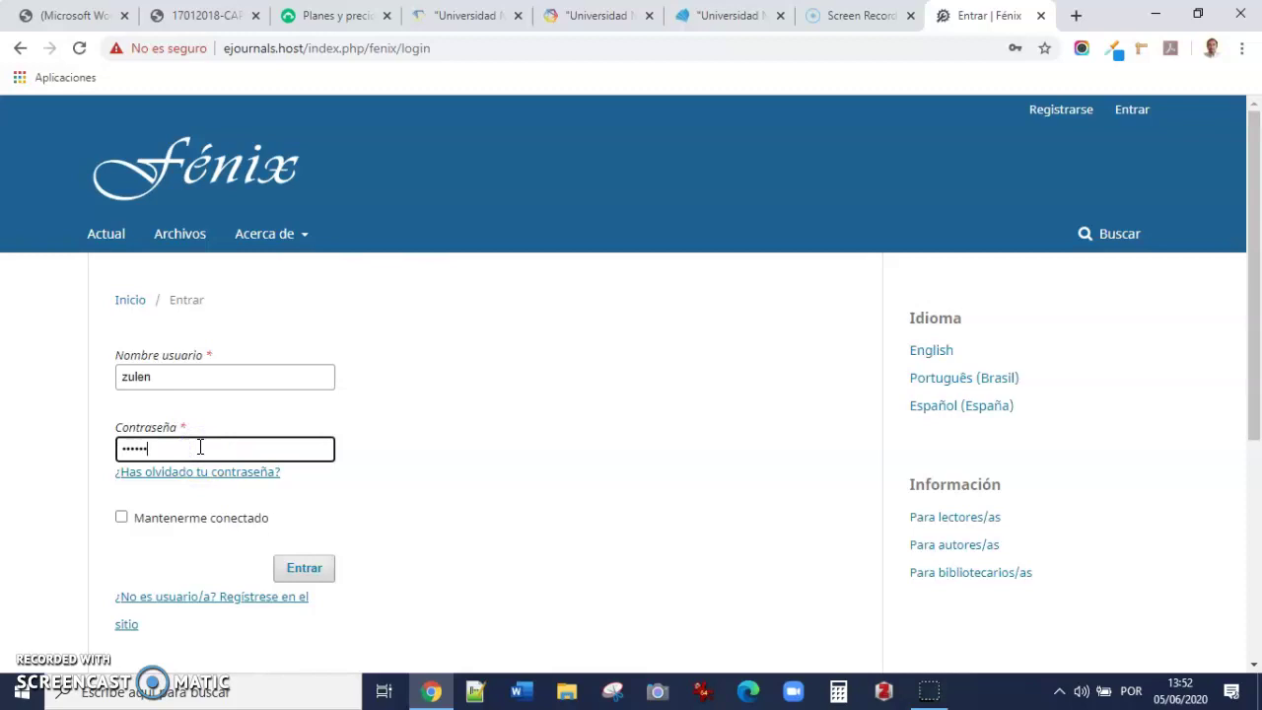
{"action": "type", "text": "*"}
{"action": "left_click", "coordinate": [303, 570]}
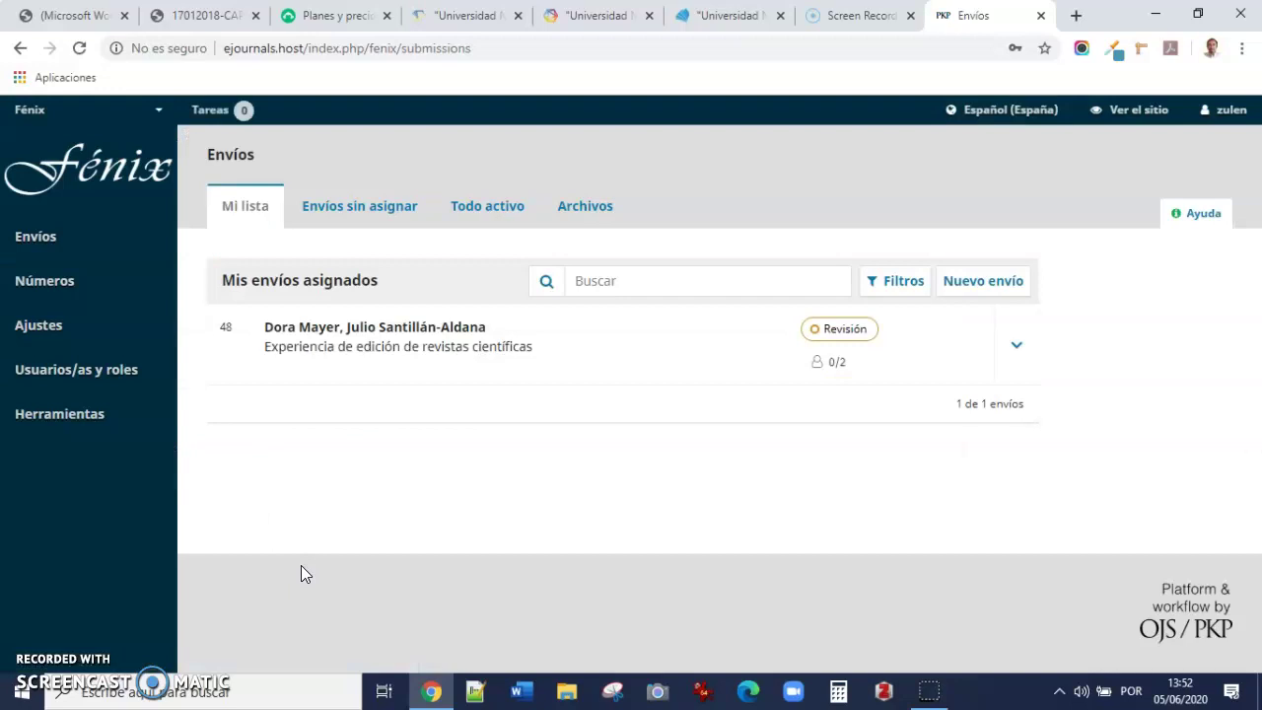
Open the journal's workflow settings (Flujo de trabajo).
{"action": "mouse_move", "coordinate": [118, 375]}
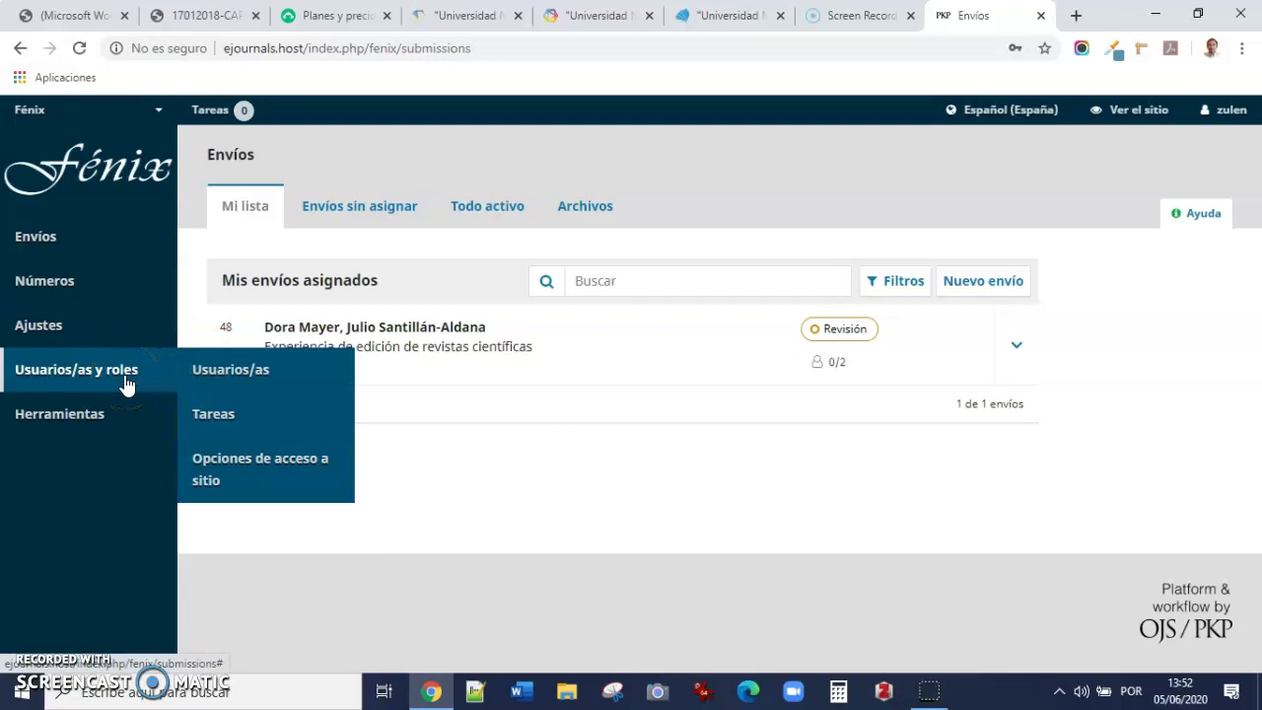
{"action": "mouse_move", "coordinate": [126, 335]}
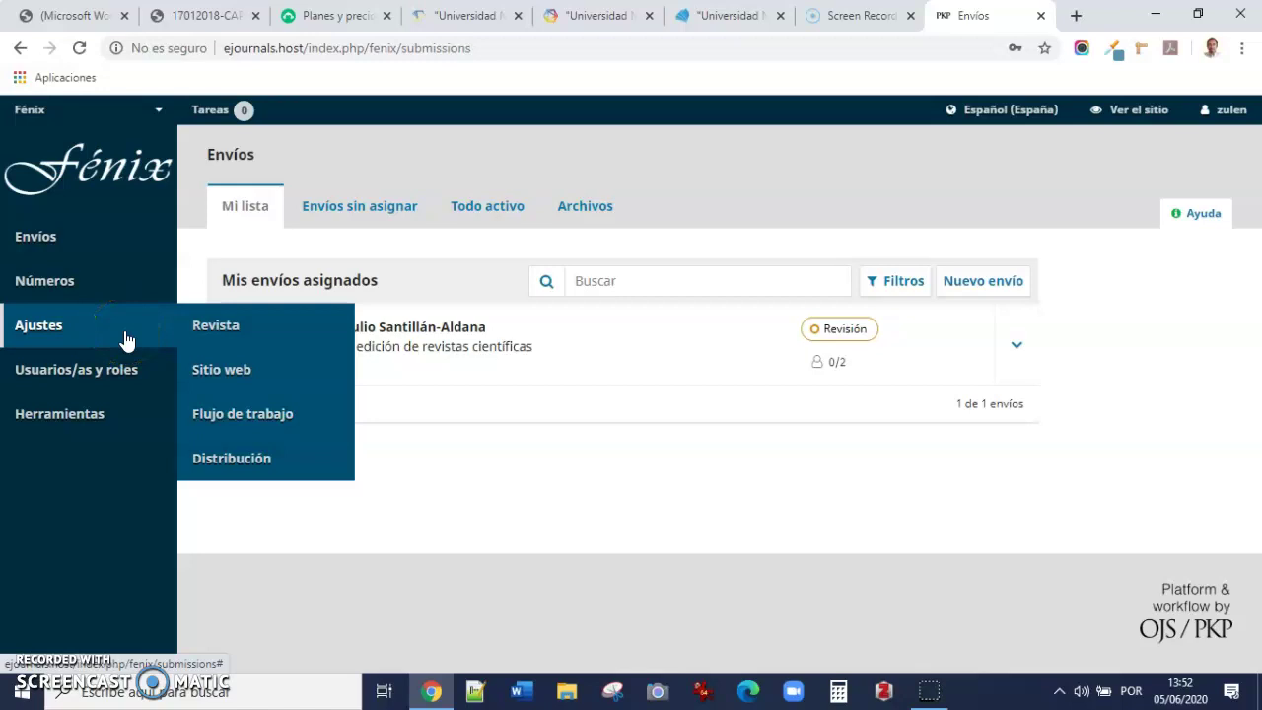
{"action": "left_click", "coordinate": [139, 336]}
{"action": "left_click", "coordinate": [154, 337]}
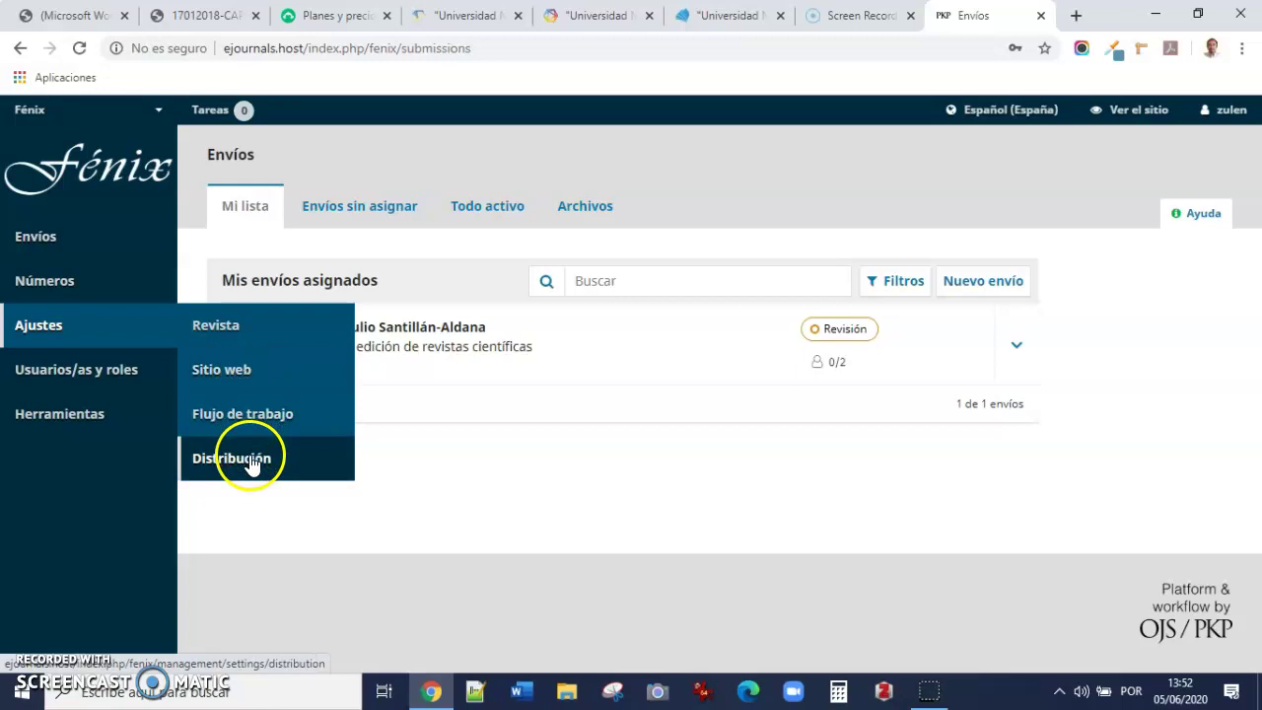
{"action": "left_click", "coordinate": [254, 422]}
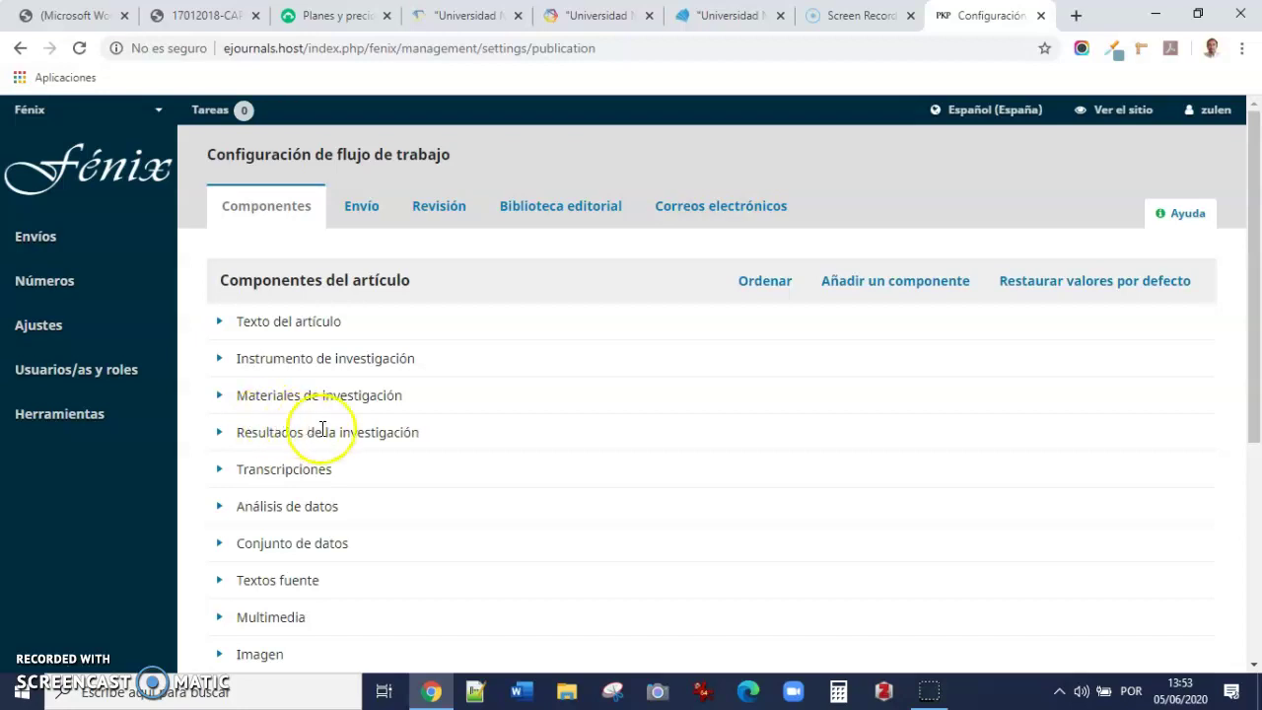
Examine the full list of article components in the workflow settings.
{"action": "scroll", "coordinate": [516, 465], "scroll_direction": "down", "scroll_amount": 1}
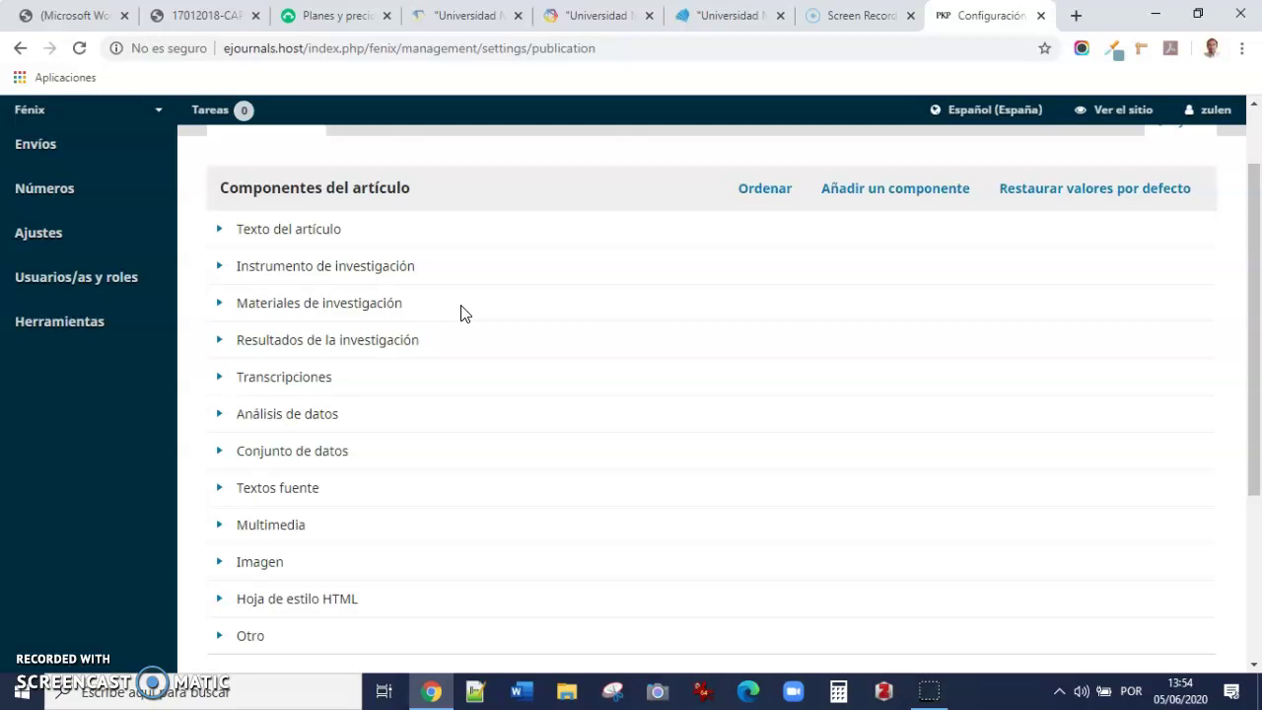
{"action": "scroll", "coordinate": [462, 313], "scroll_direction": "down", "scroll_amount": 3}
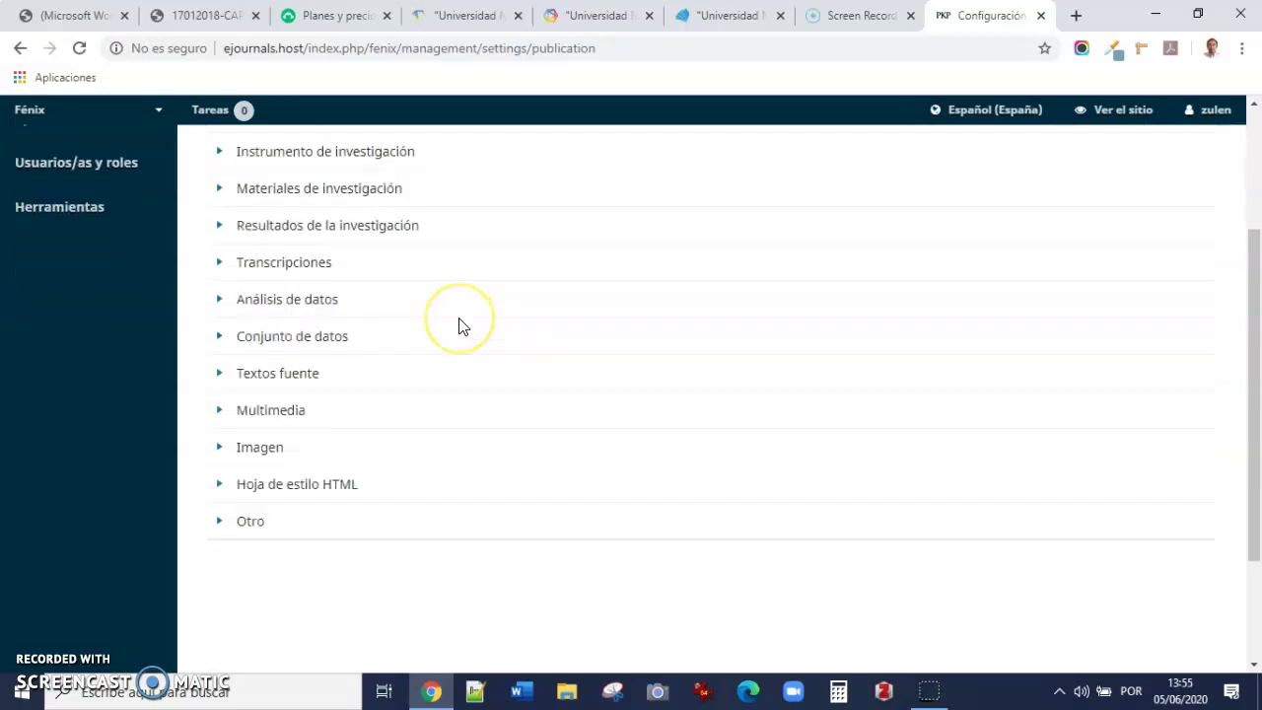
{"action": "scroll", "coordinate": [459, 327], "scroll_direction": "up", "scroll_amount": 3}
{"action": "scroll", "coordinate": [458, 326], "scroll_direction": "down", "scroll_amount": 3}
{"action": "scroll", "coordinate": [458, 327], "scroll_direction": "up", "scroll_amount": 2}
{"action": "scroll", "coordinate": [456, 328], "scroll_direction": "up", "scroll_amount": 2}
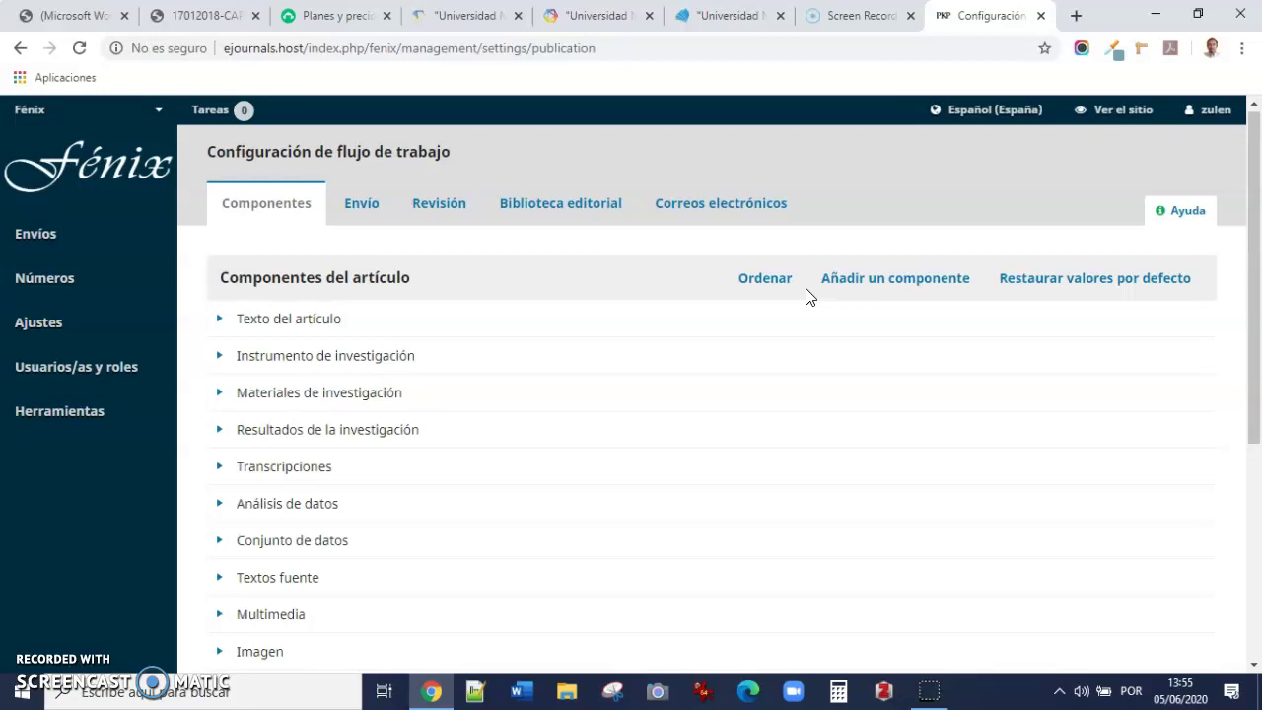
View the editing form of the "Texto del artículo" component, including its name, options, file grouping and identifier, and cancel it.
{"action": "left_click", "coordinate": [221, 322]}
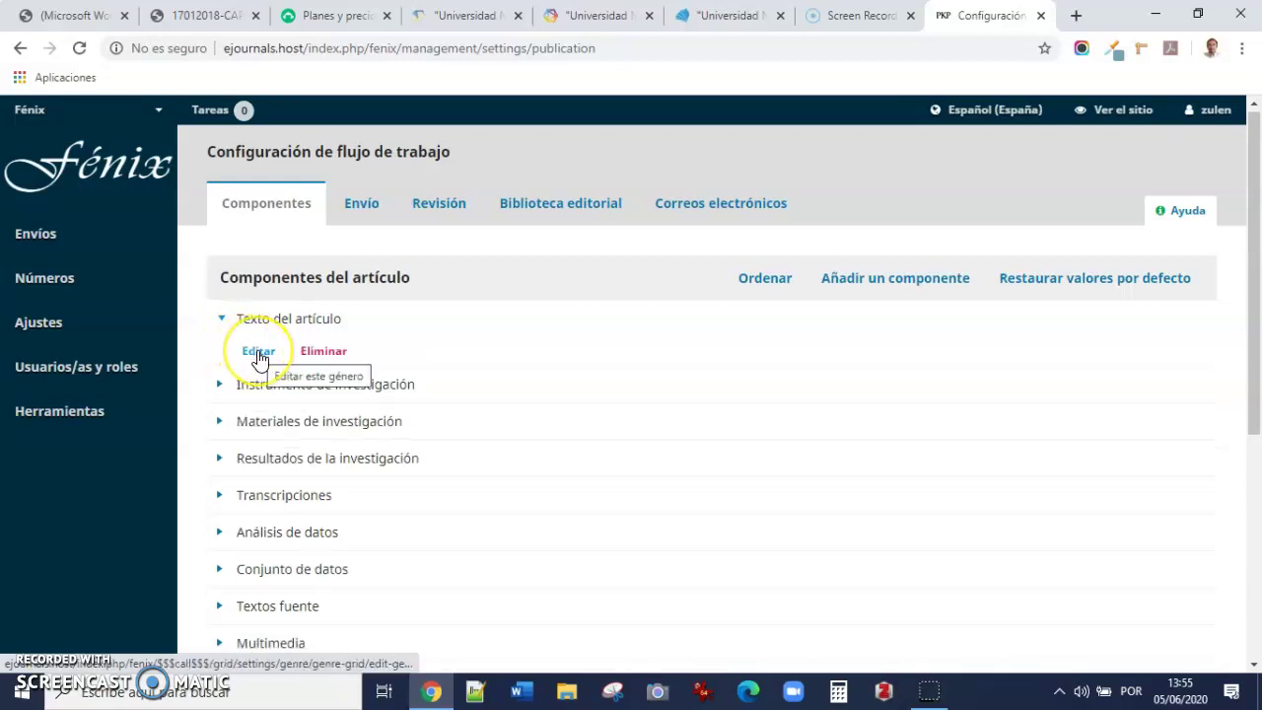
{"action": "left_click", "coordinate": [257, 353]}
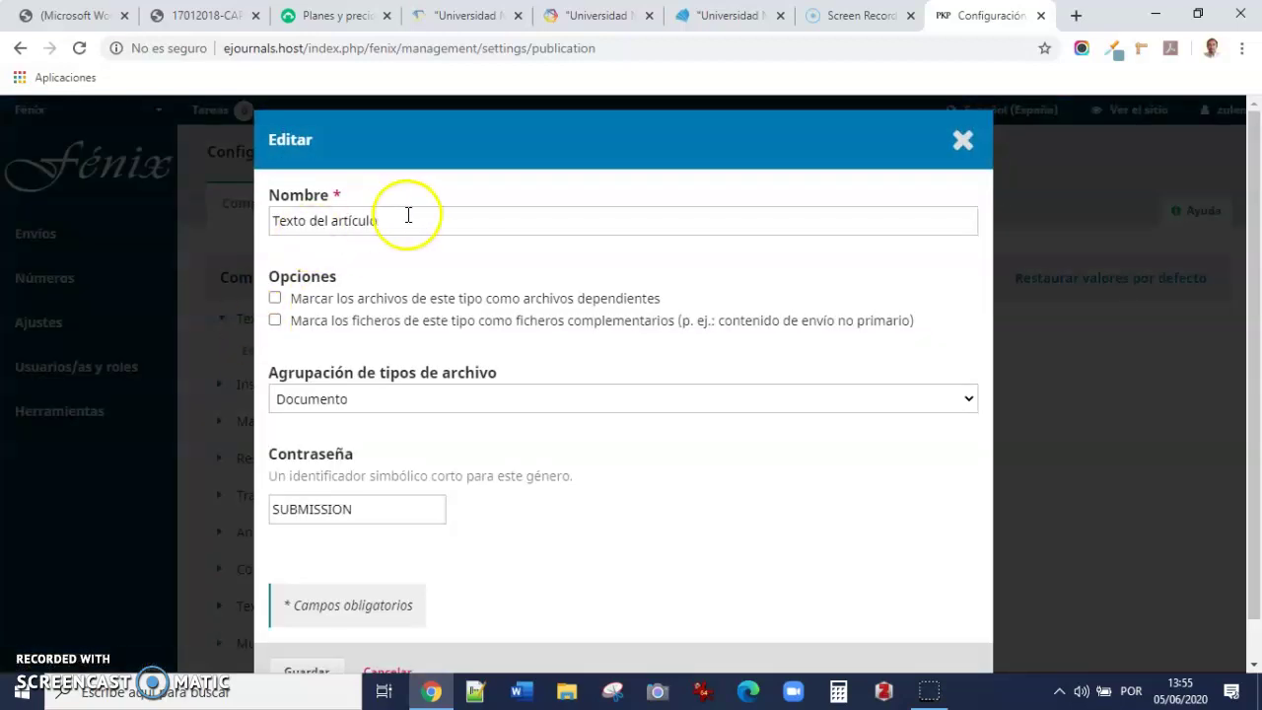
{"action": "left_click_drag", "start_coordinate": [416, 222], "coordinate": [270, 219]}
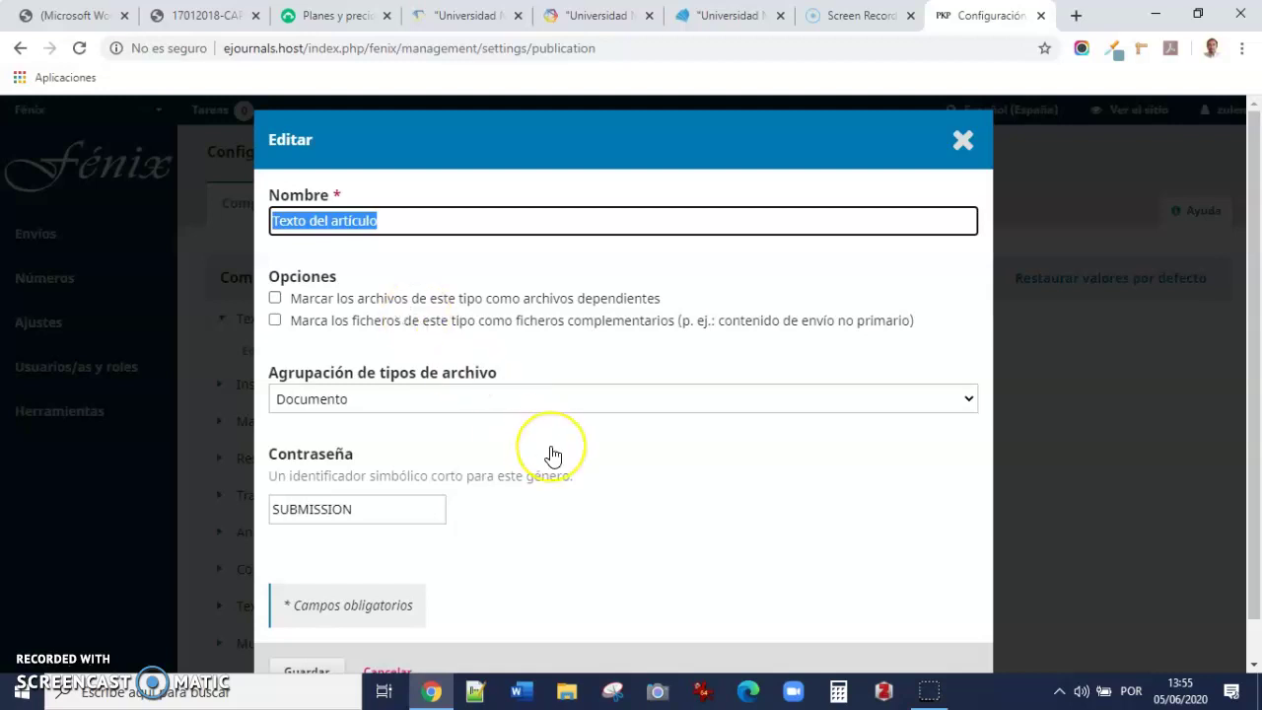
{"action": "scroll", "coordinate": [552, 456], "scroll_direction": "down", "scroll_amount": 1}
{"action": "scroll", "coordinate": [552, 455], "scroll_direction": "up", "scroll_amount": 1}
{"action": "scroll", "coordinate": [550, 454], "scroll_direction": "down", "scroll_amount": 1}
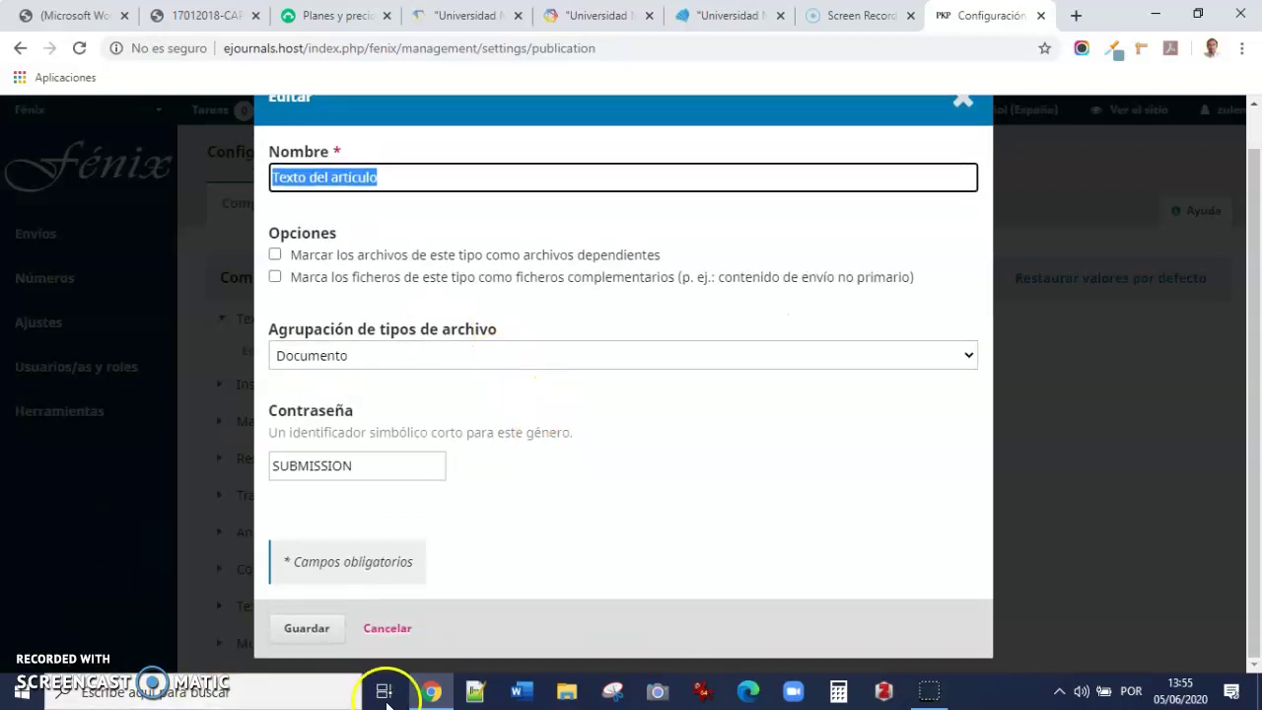
{"action": "left_click", "coordinate": [403, 631]}
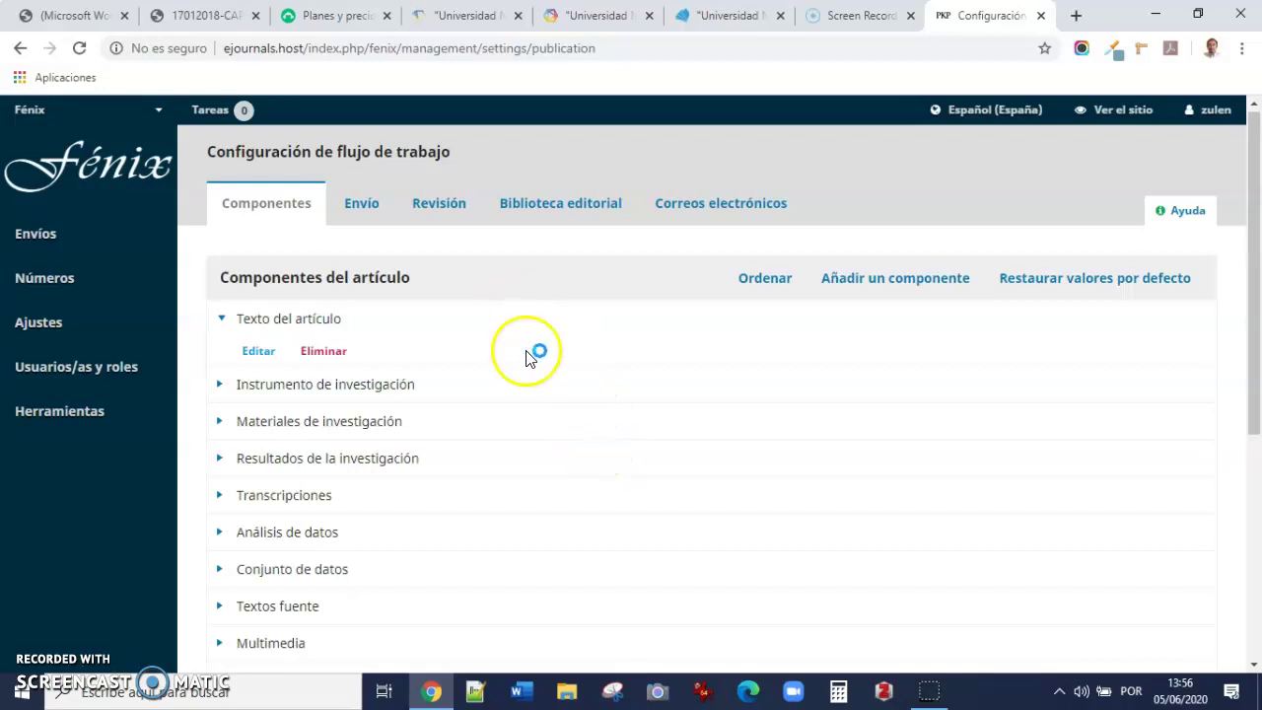
Open the submission settings (Envío) and examine the author guidelines and the submission preparation checklist.
{"action": "left_click", "coordinate": [350, 212]}
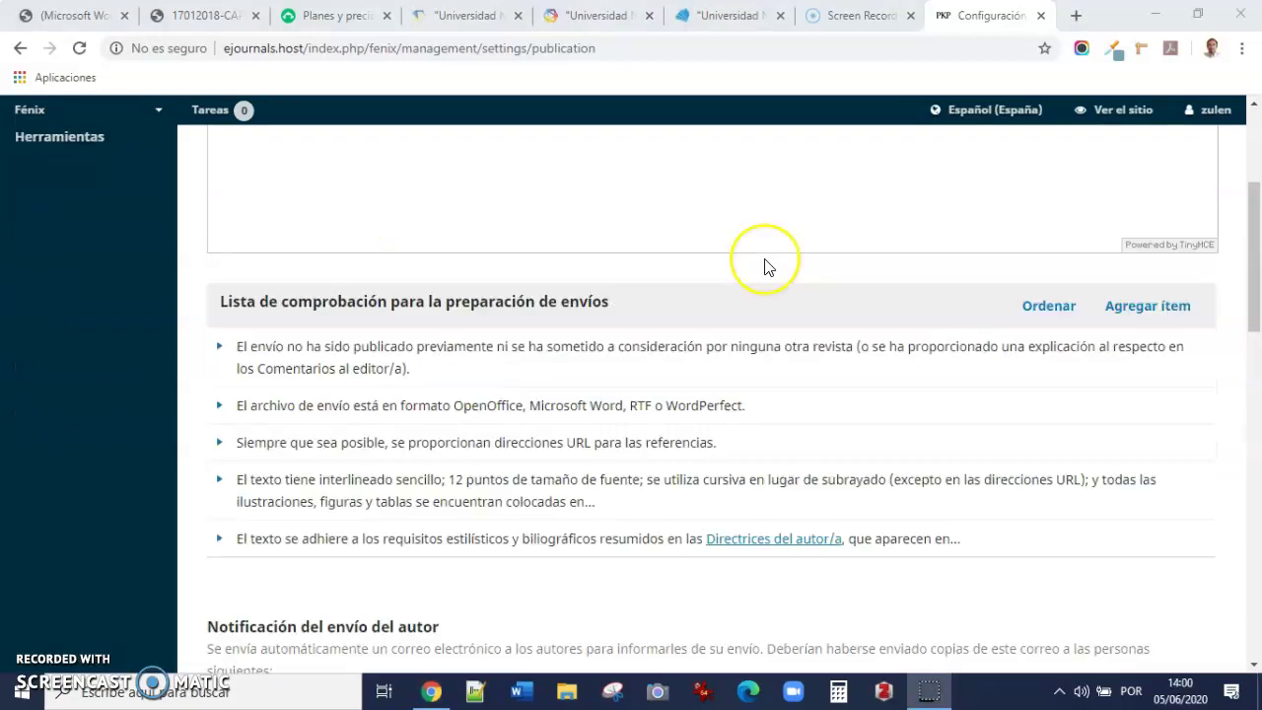
{"action": "scroll", "coordinate": [766, 262], "scroll_direction": "up", "scroll_amount": 3}
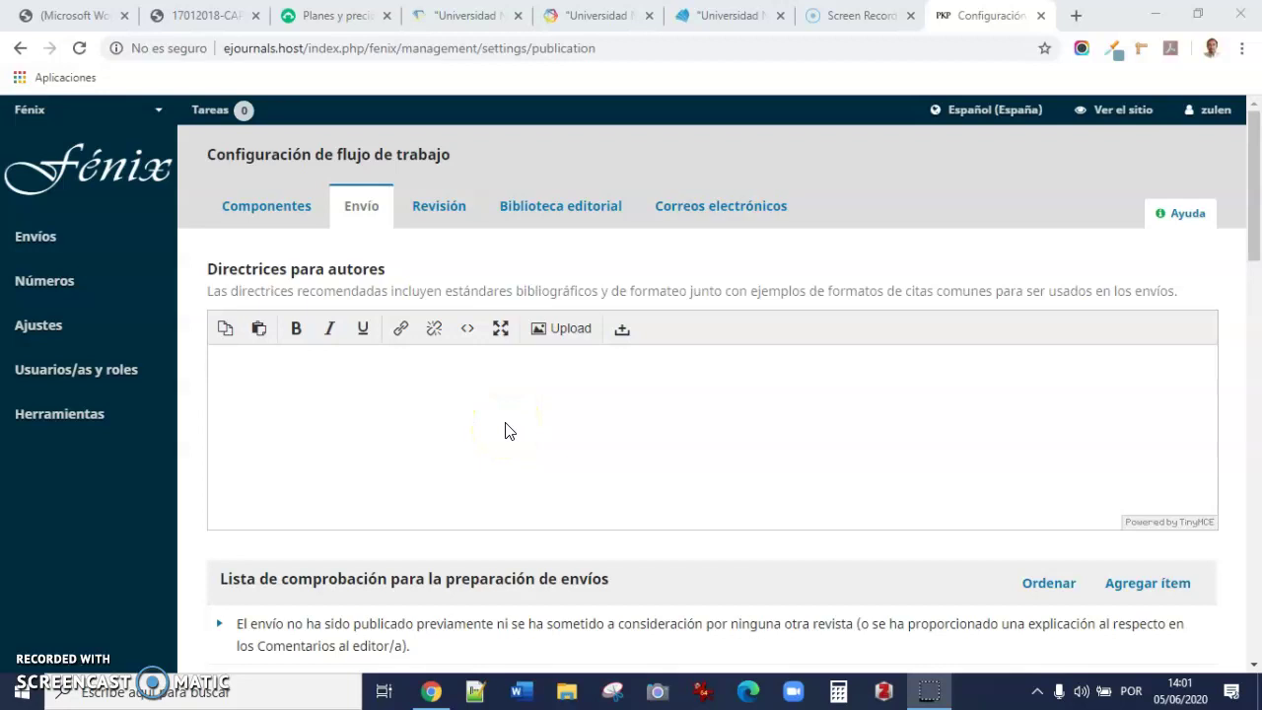
{"action": "scroll", "coordinate": [505, 431], "scroll_direction": "down", "scroll_amount": 1}
{"action": "scroll", "coordinate": [505, 431], "scroll_direction": "down", "scroll_amount": 1}
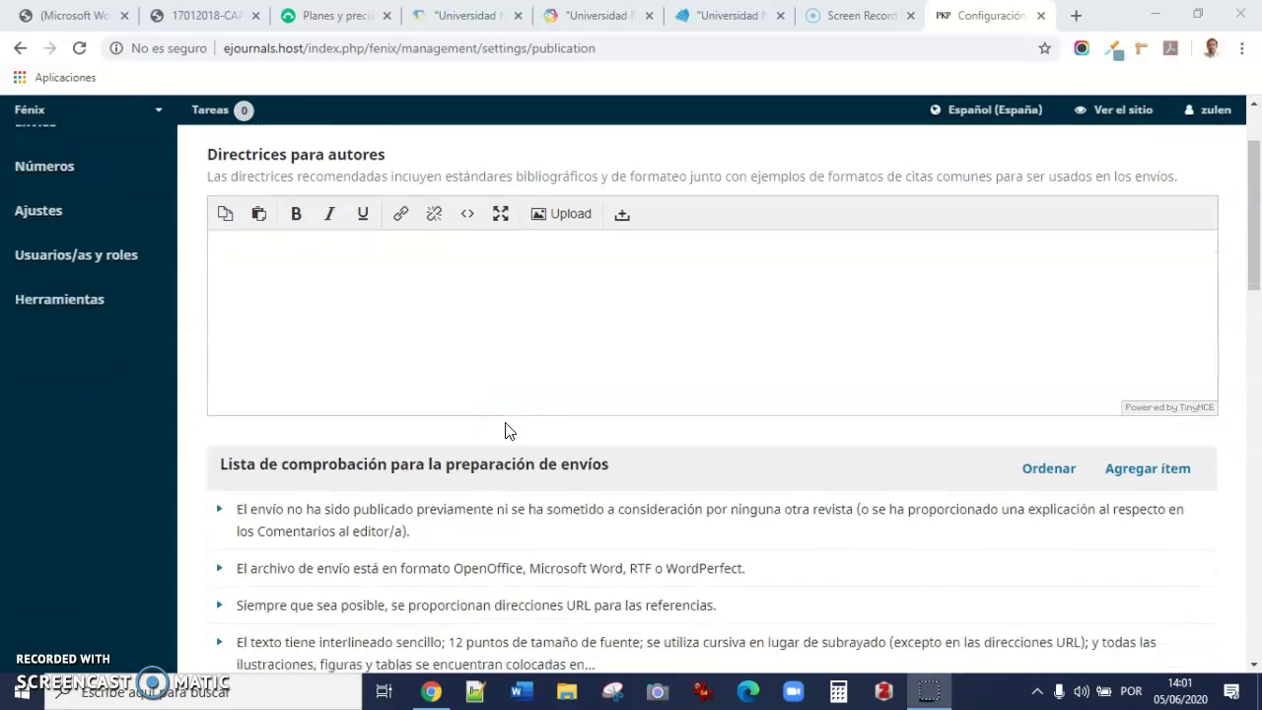
{"action": "scroll", "coordinate": [505, 431], "scroll_direction": "down", "scroll_amount": 1}
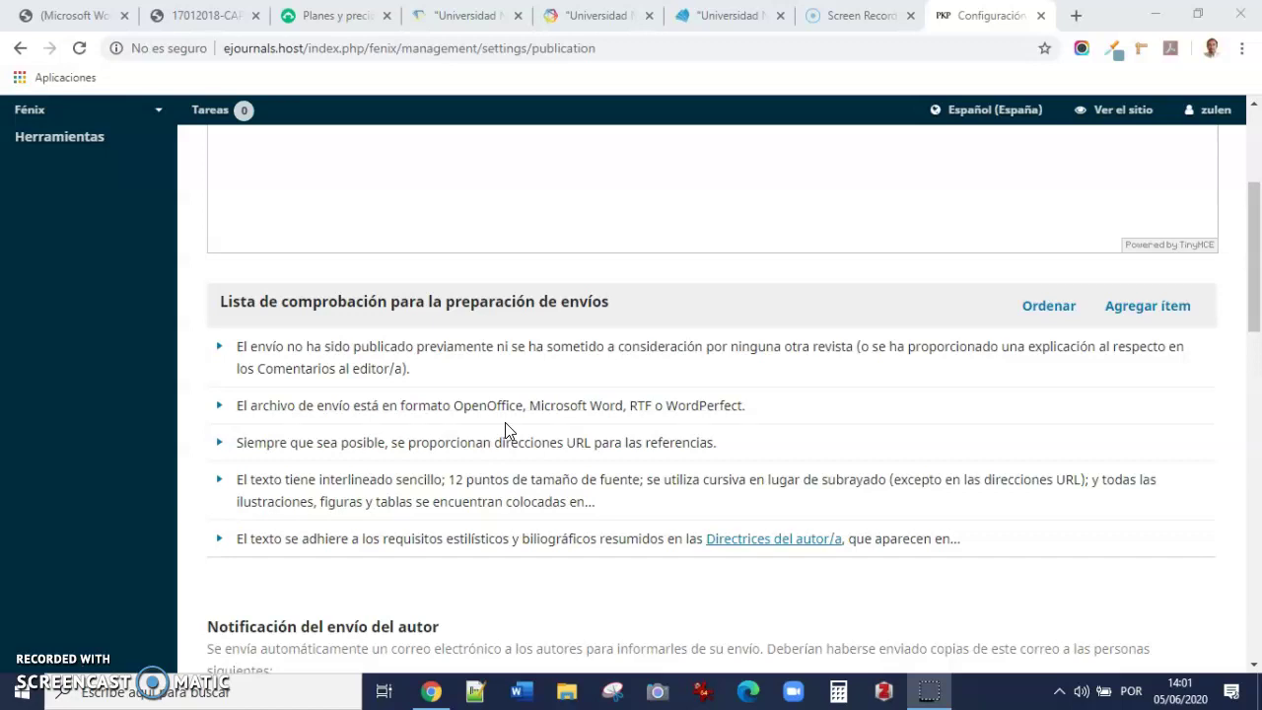
View the edit form of the checklist's first item, about no previous publication, and cancel it.
{"action": "left_click", "coordinate": [220, 350]}
{"action": "left_click", "coordinate": [256, 401]}
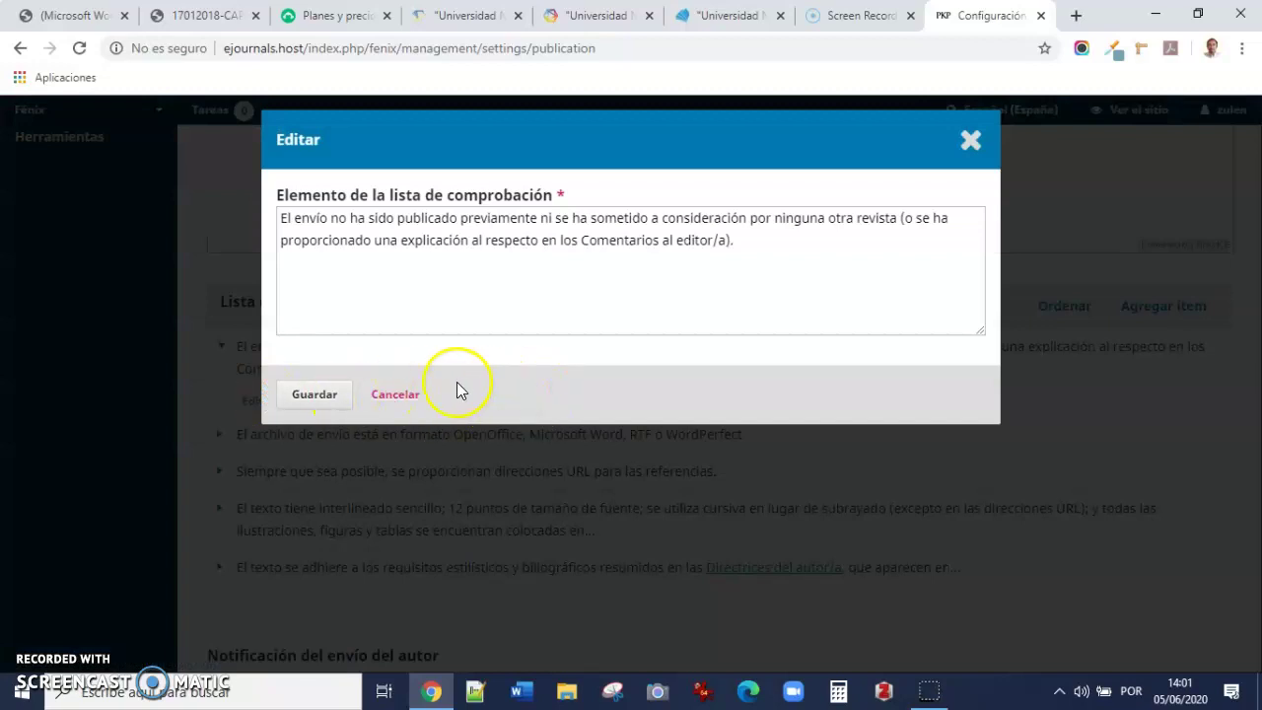
{"action": "left_click", "coordinate": [404, 395]}
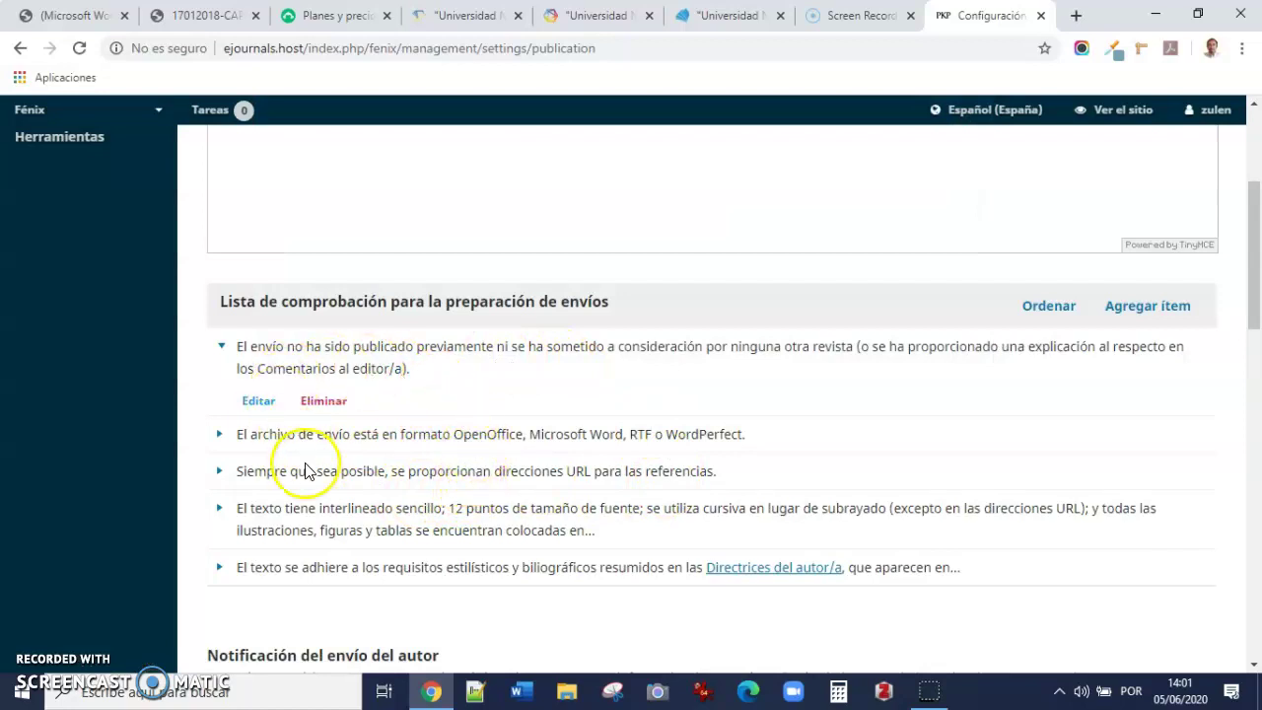
Examine the remaining checklist items, the author submission notification options and the submission metadata fields.
{"action": "scroll", "coordinate": [305, 471], "scroll_direction": "down", "scroll_amount": 1}
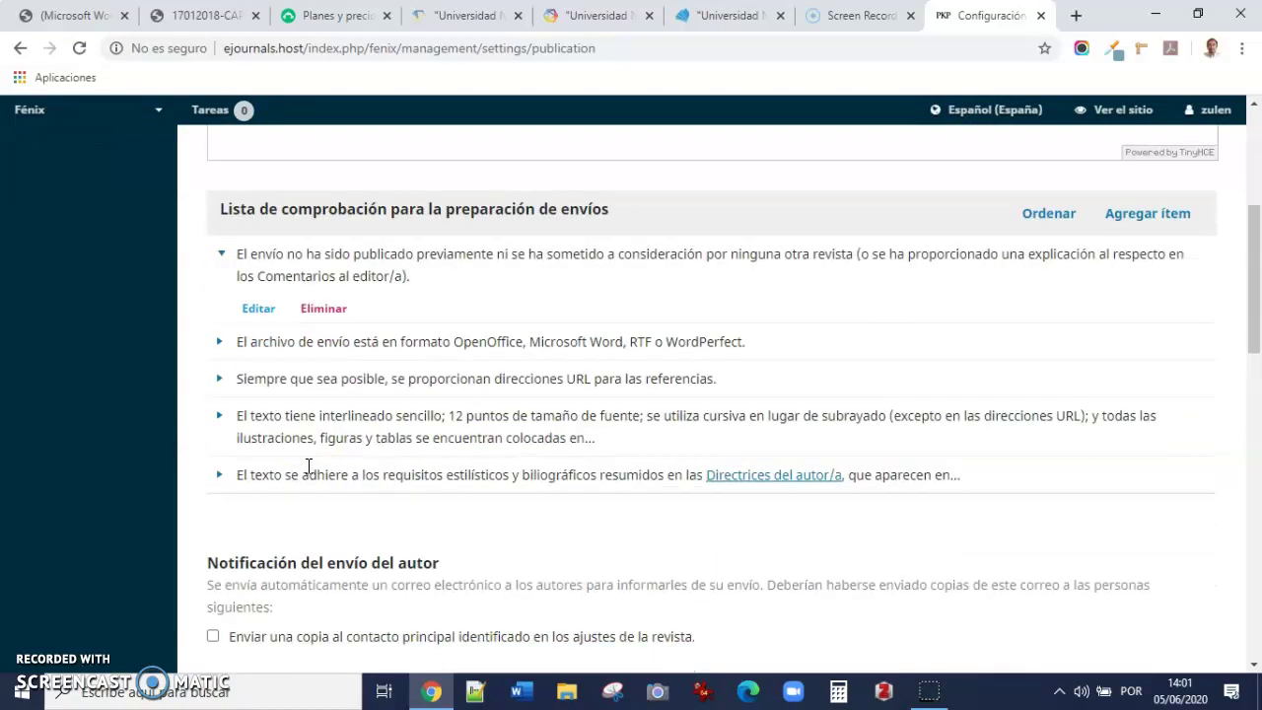
{"action": "scroll", "coordinate": [308, 465], "scroll_direction": "down", "scroll_amount": 1}
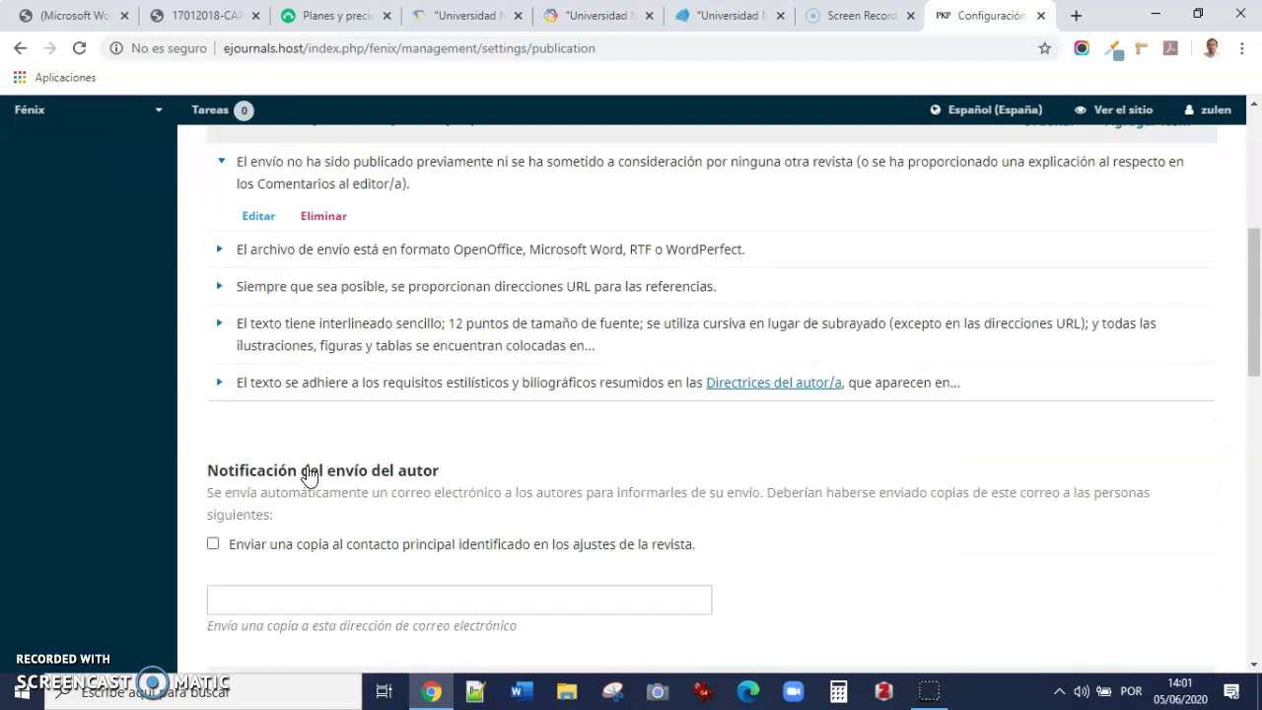
{"action": "scroll", "coordinate": [309, 474], "scroll_direction": "down", "scroll_amount": 1}
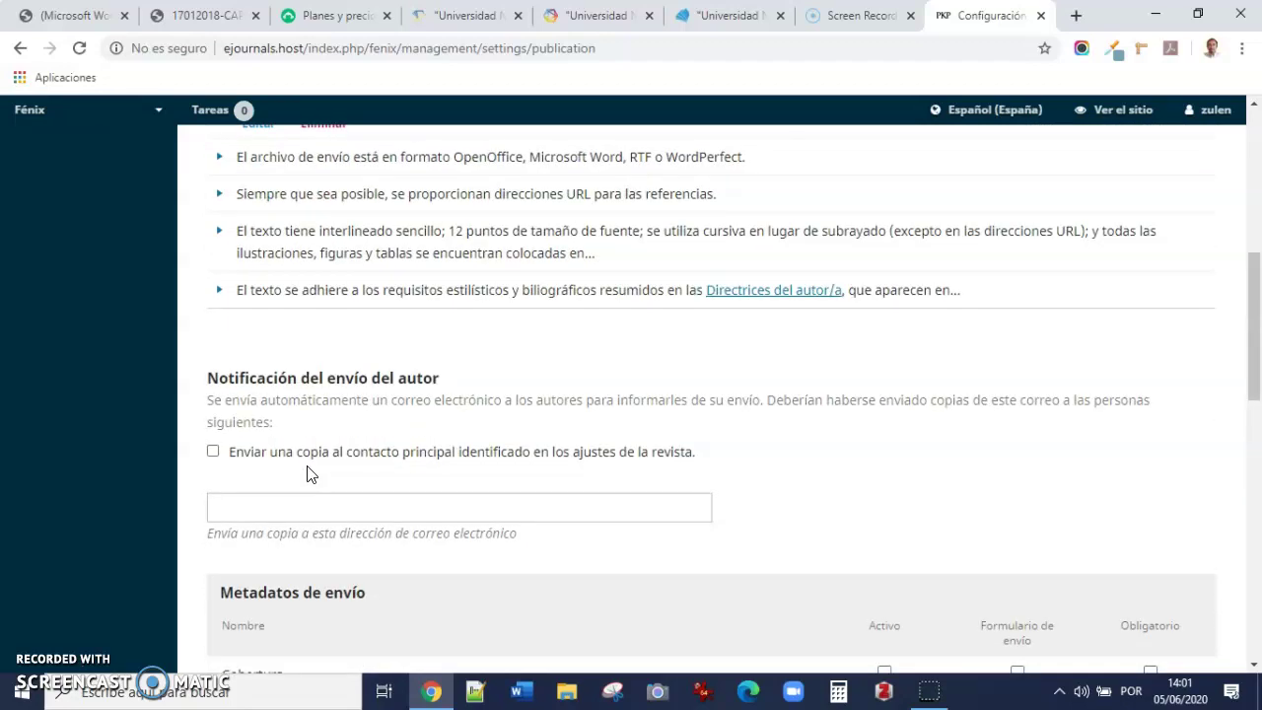
{"action": "scroll", "coordinate": [308, 473], "scroll_direction": "down", "scroll_amount": 1}
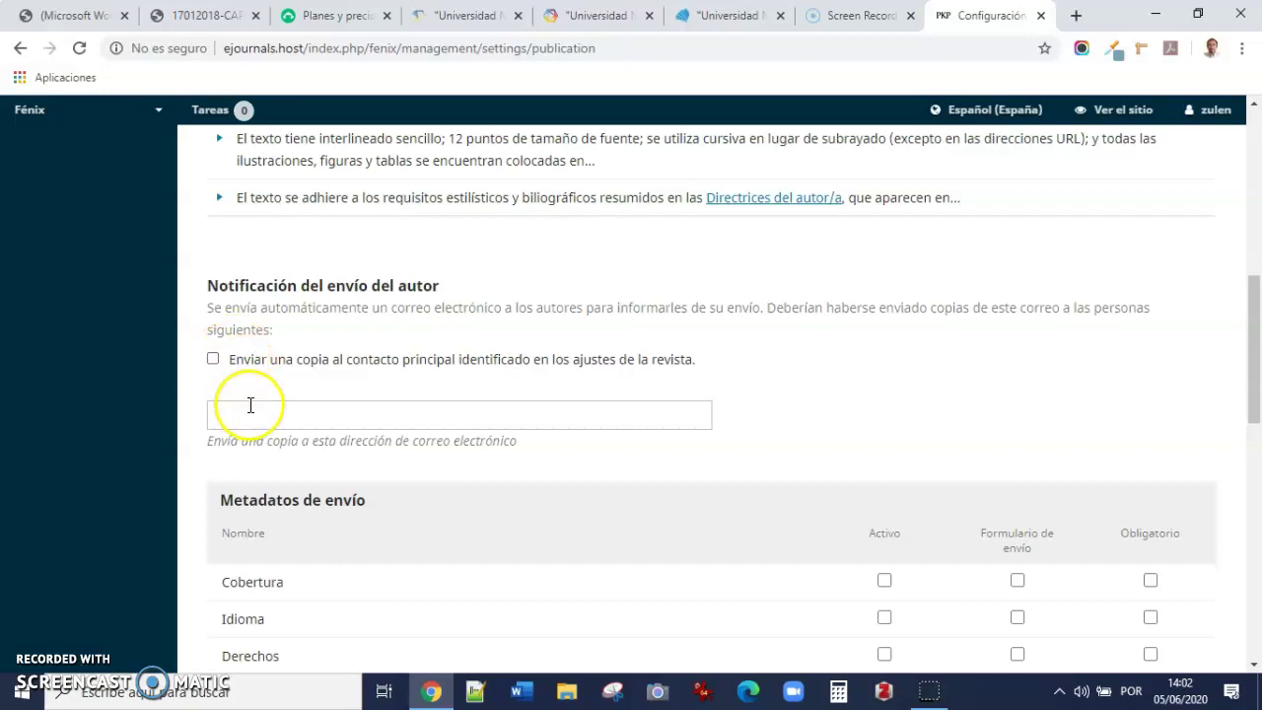
{"action": "scroll", "coordinate": [248, 403], "scroll_direction": "down", "scroll_amount": 2}
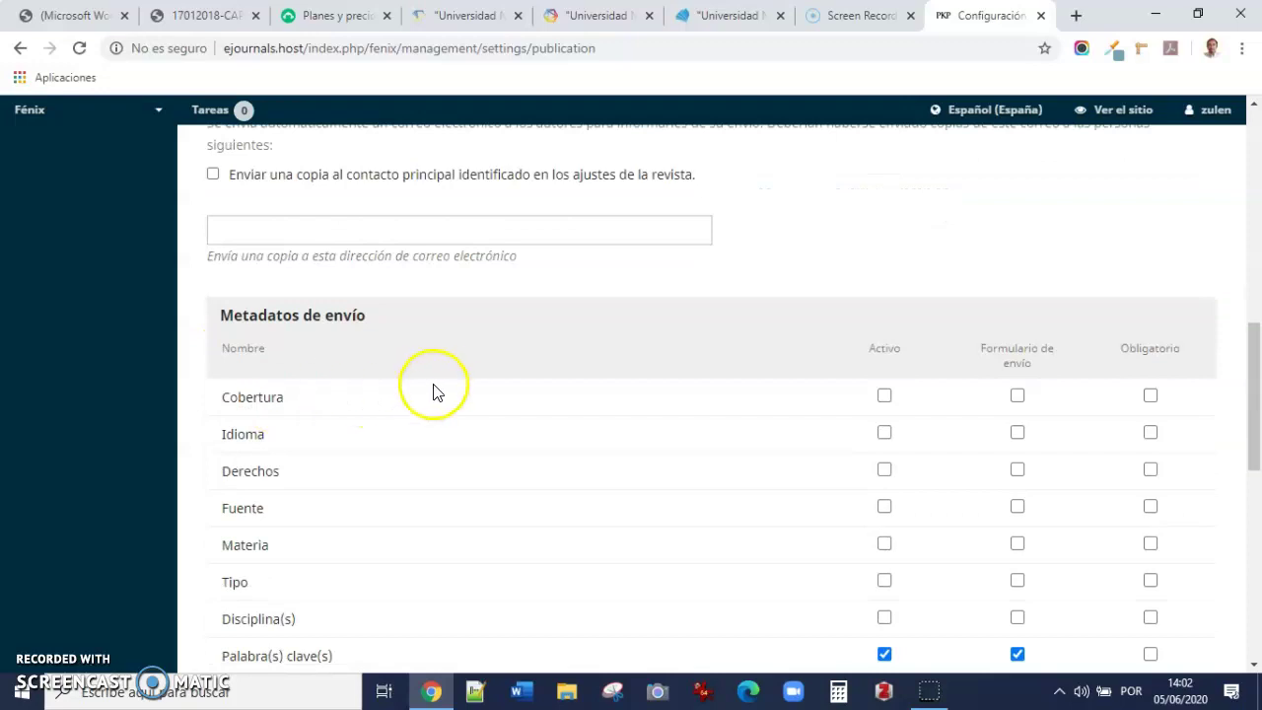
{"action": "scroll", "coordinate": [422, 367], "scroll_direction": "down", "scroll_amount": 1}
{"action": "scroll", "coordinate": [422, 366], "scroll_direction": "down", "scroll_amount": 1}
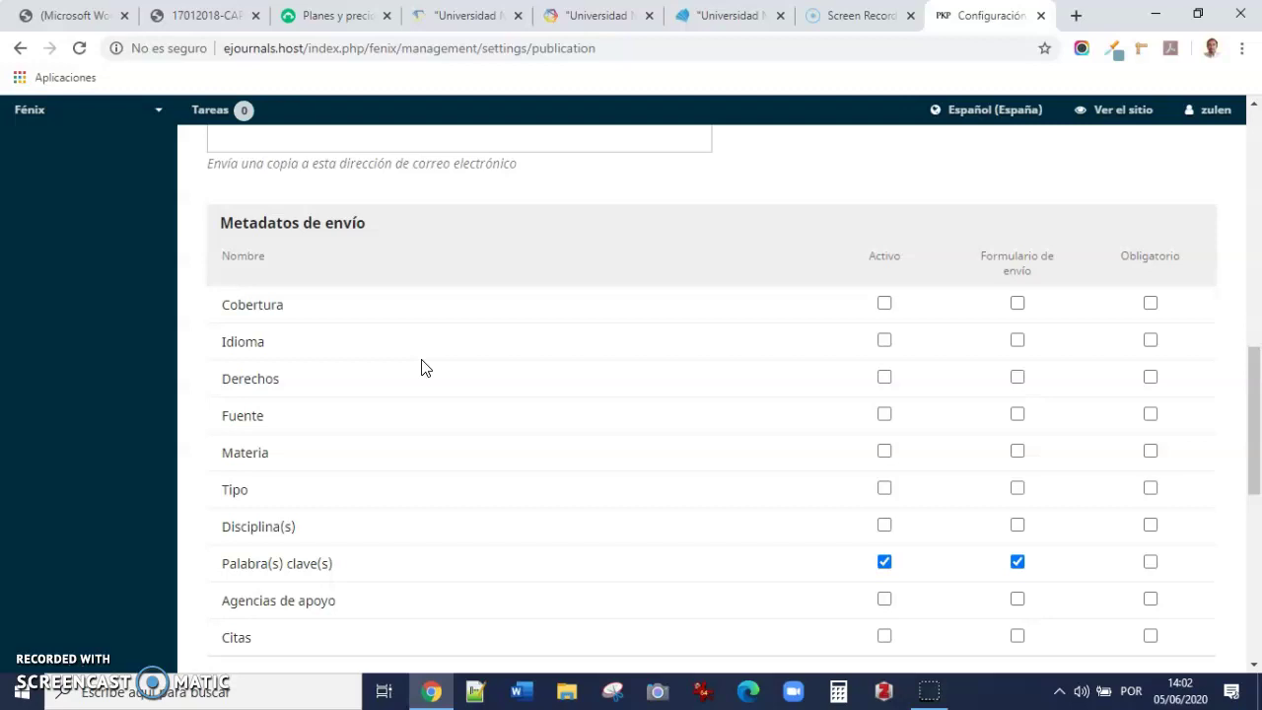
{"action": "scroll", "coordinate": [520, 448], "scroll_direction": "down", "scroll_amount": 1}
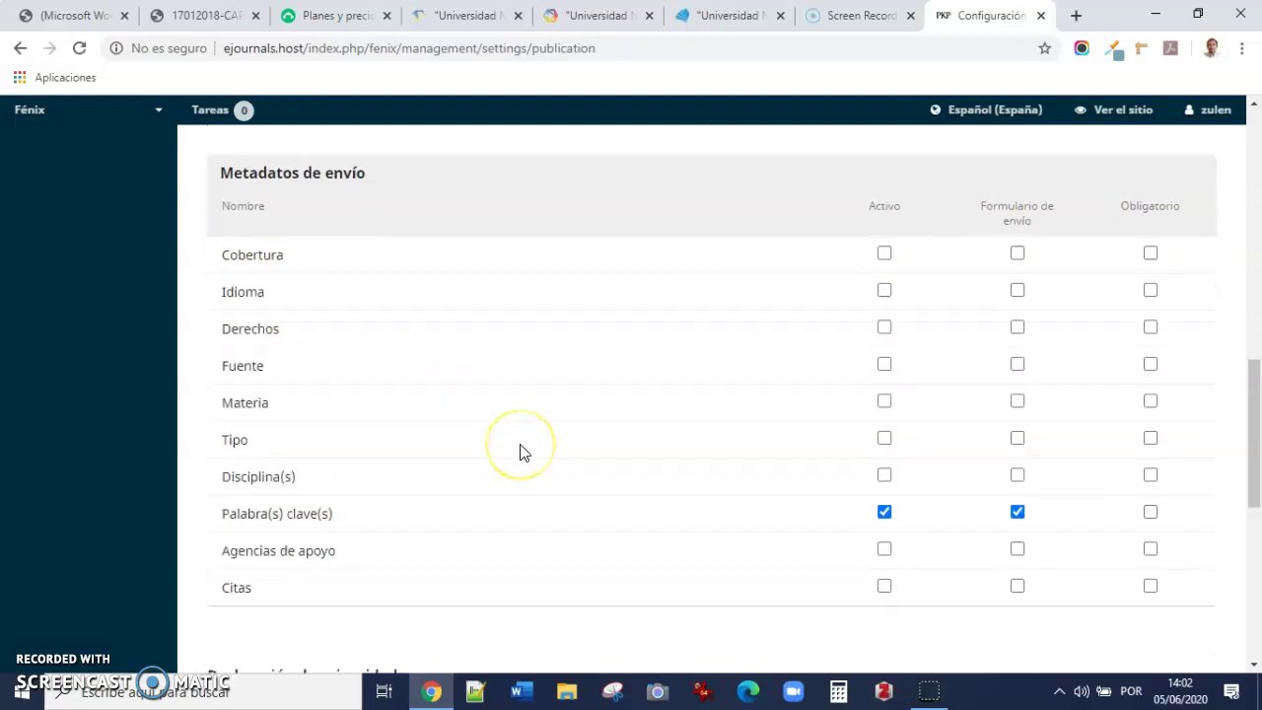
{"action": "scroll", "coordinate": [522, 452], "scroll_direction": "down", "scroll_amount": 1}
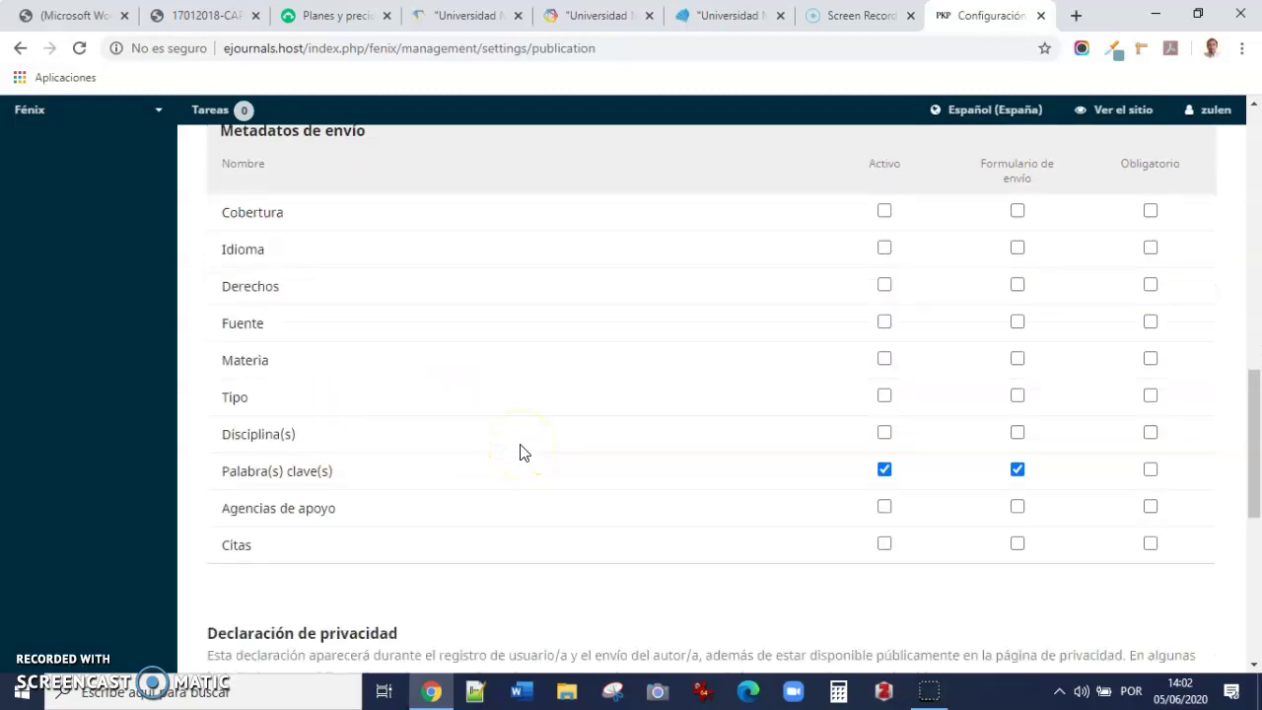
Examine the privacy statement (Declaración de privacidad) text in the submission settings.
{"action": "scroll", "coordinate": [523, 451], "scroll_direction": "down", "scroll_amount": 9}
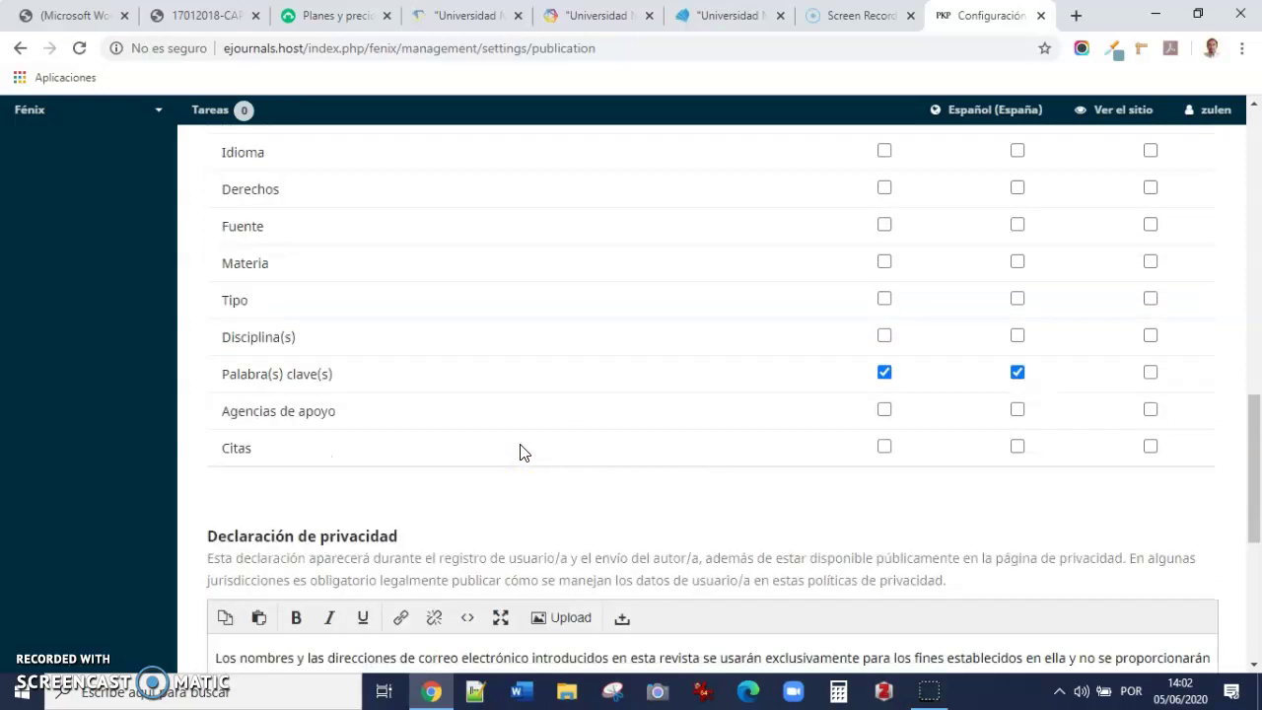
{"action": "scroll", "coordinate": [522, 452], "scroll_direction": "up", "scroll_amount": 1}
{"action": "scroll", "coordinate": [523, 452], "scroll_direction": "up", "scroll_amount": 1}
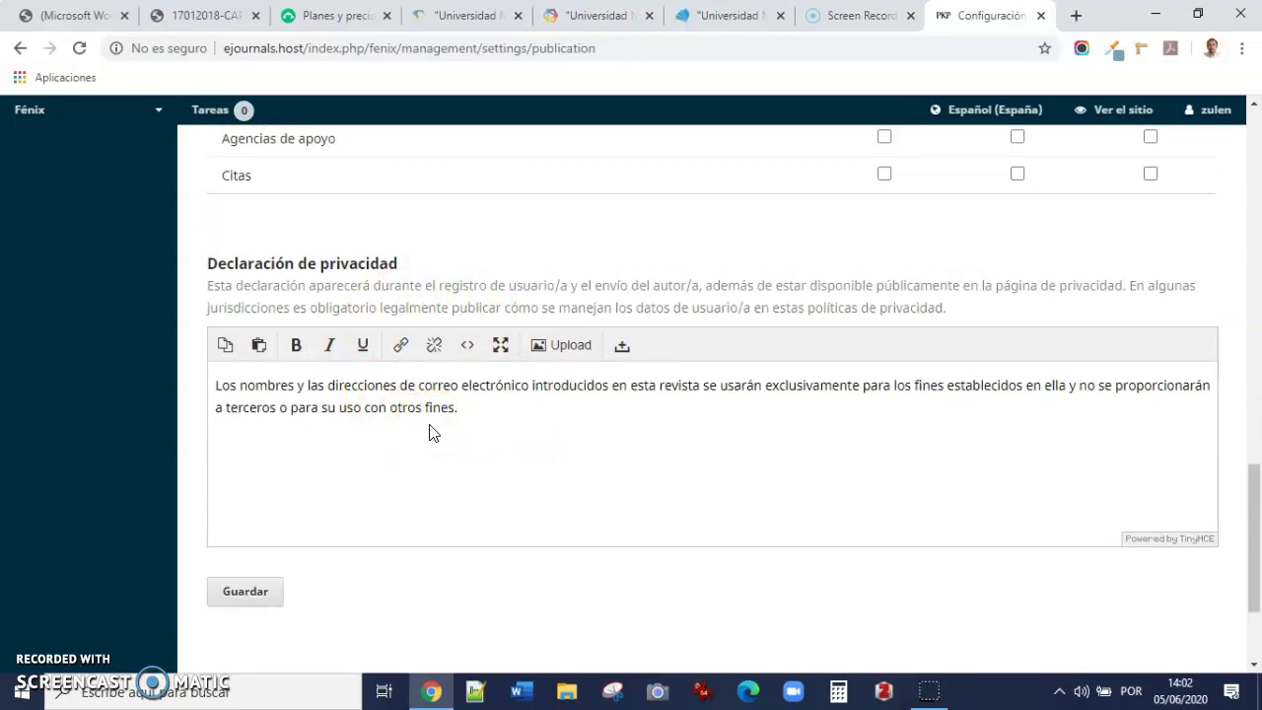
{"action": "left_click", "coordinate": [470, 402]}
{"action": "left_click", "coordinate": [259, 412]}
{"action": "left_click_drag", "start_coordinate": [259, 411], "coordinate": [194, 396]}
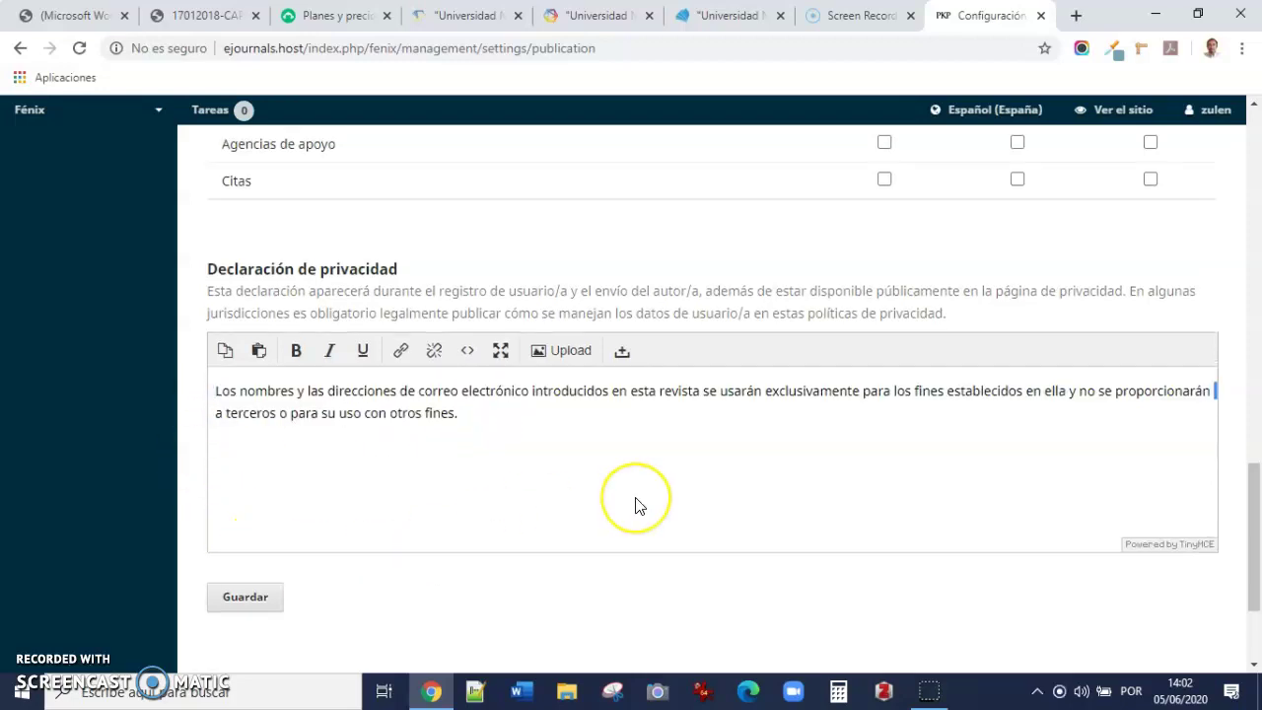
Open the review settings (Revisión) and examine the default review deadlines and the automatic reminder options.
{"action": "scroll", "coordinate": [634, 503], "scroll_direction": "up", "scroll_amount": 8}
{"action": "scroll", "coordinate": [633, 504], "scroll_direction": "up", "scroll_amount": 7}
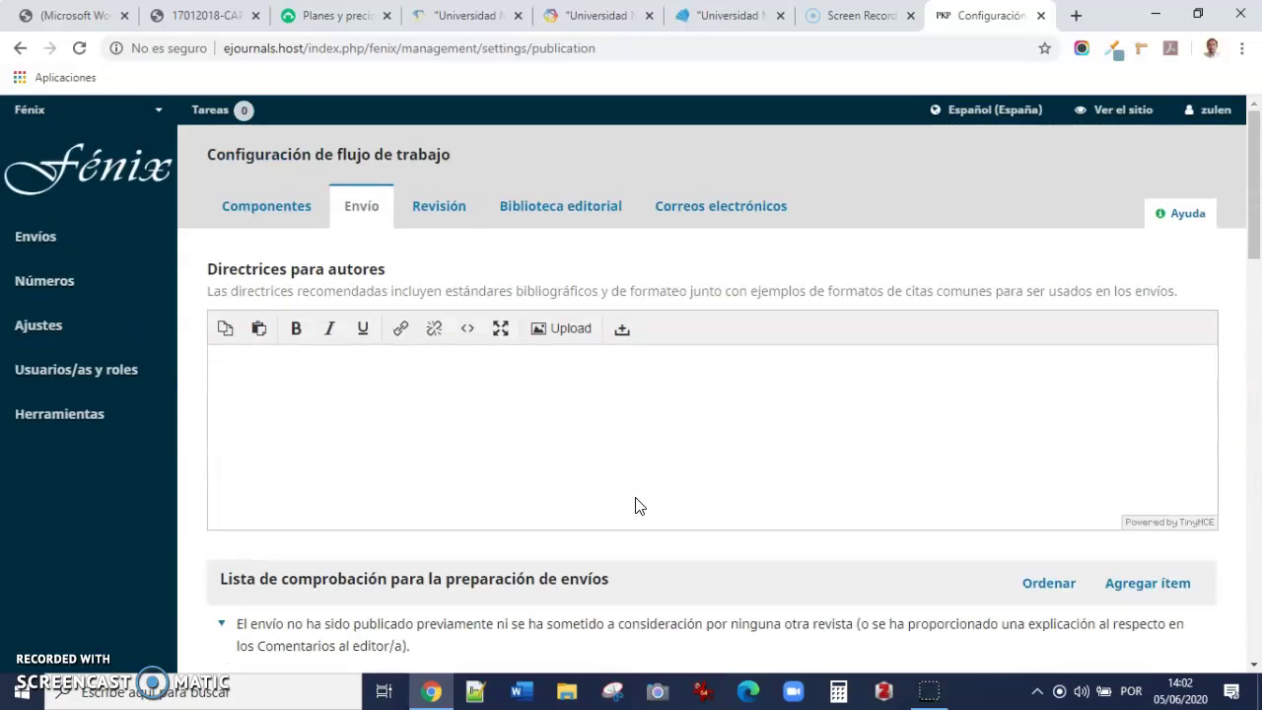
{"action": "left_click", "coordinate": [451, 219]}
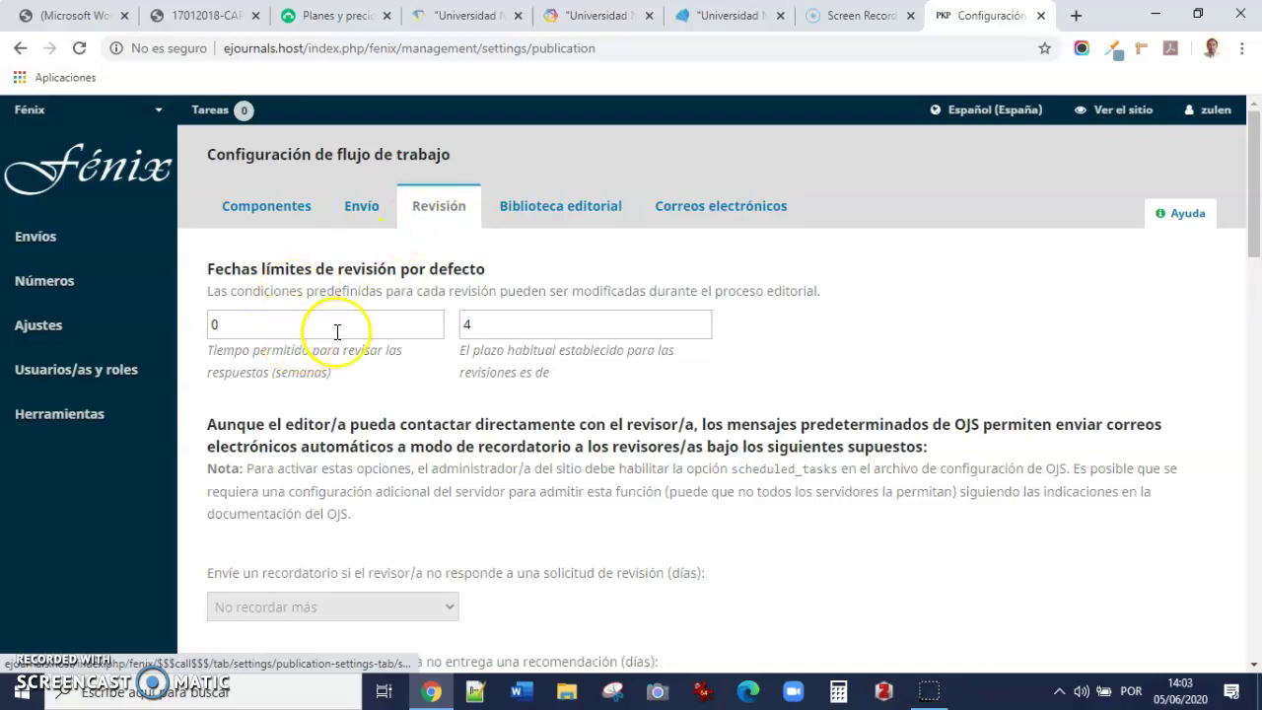
{"action": "scroll", "coordinate": [503, 406], "scroll_direction": "down", "scroll_amount": 3}
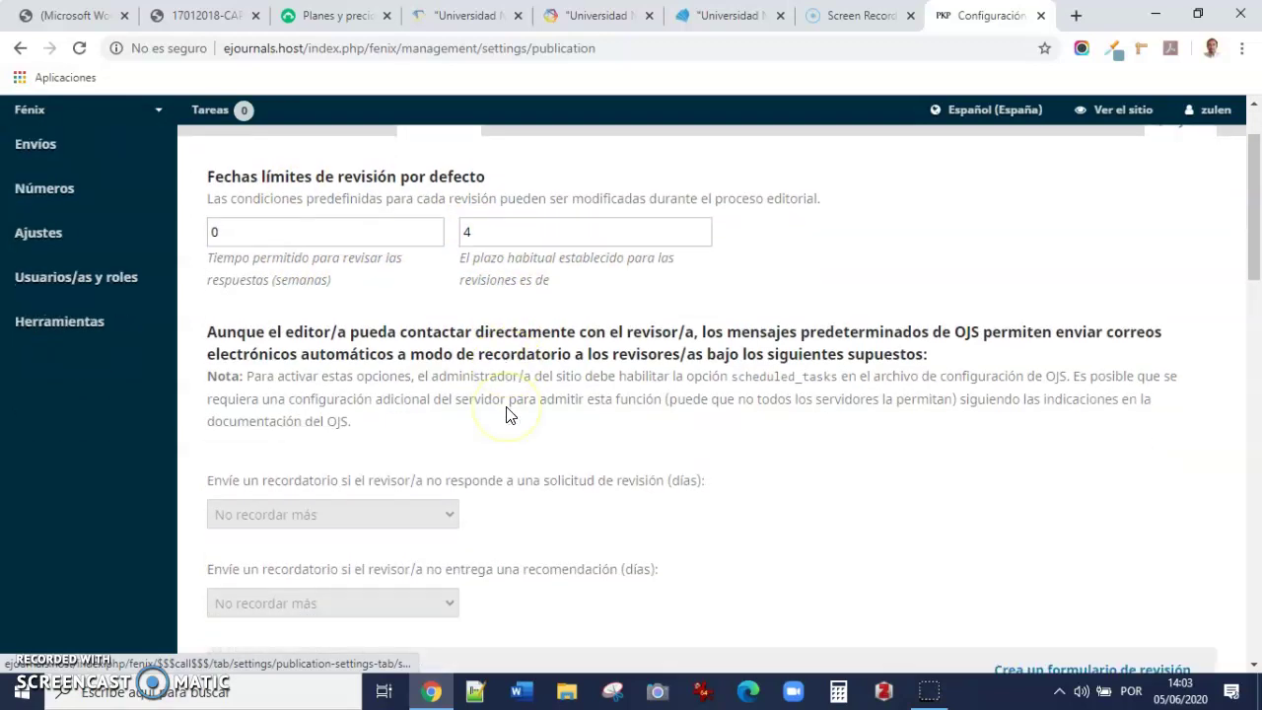
View the creation form for a new review form under Formularios de revisión and cancel it.
{"action": "scroll", "coordinate": [506, 414], "scroll_direction": "down", "scroll_amount": 1}
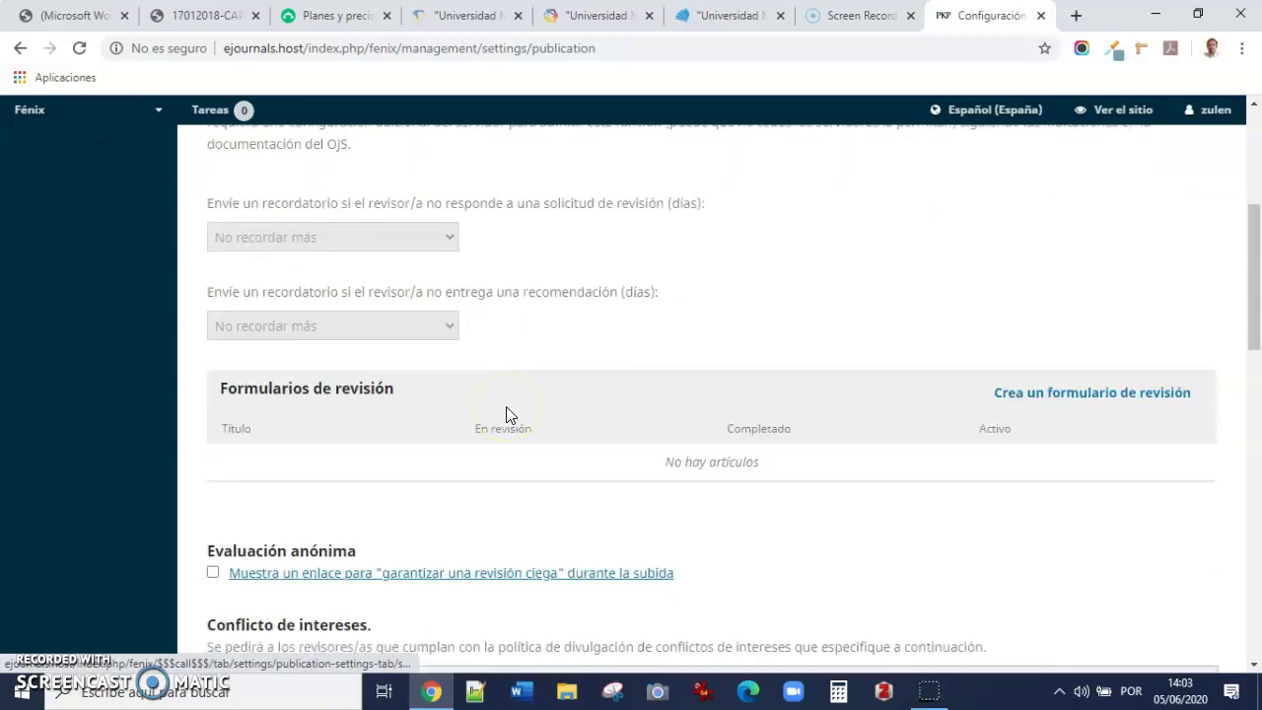
{"action": "left_click", "coordinate": [1108, 400]}
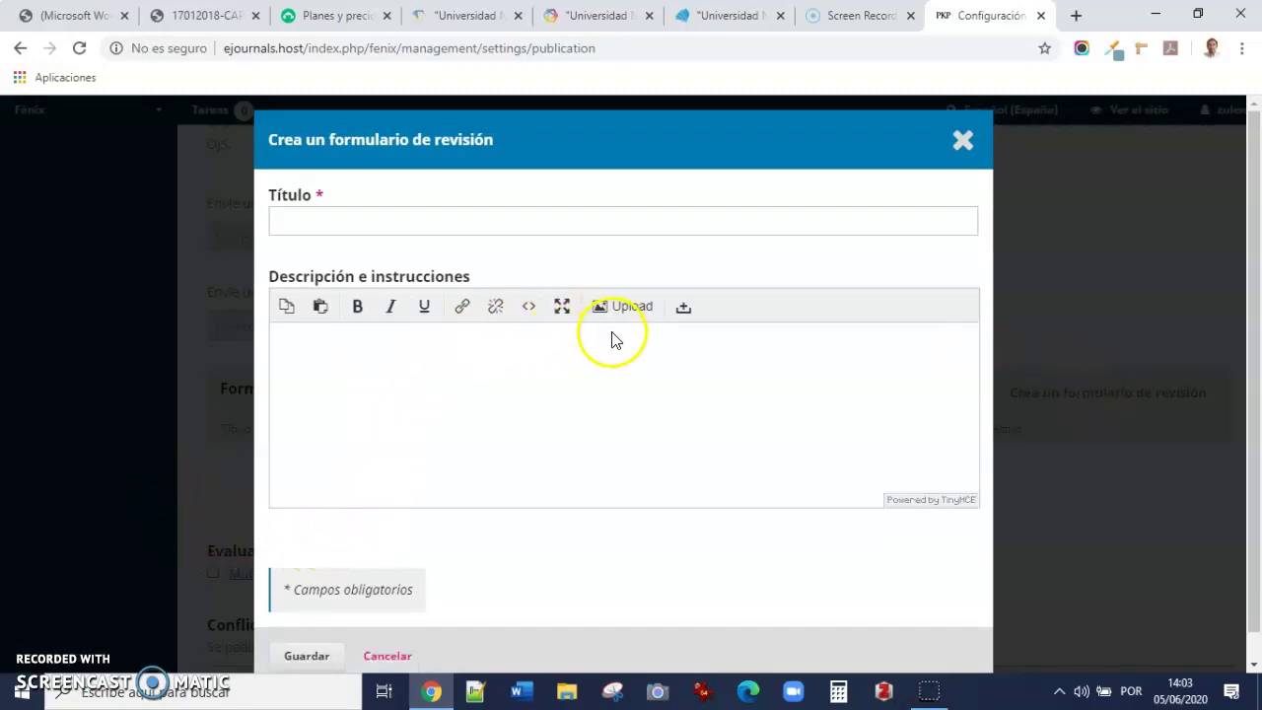
{"action": "left_click", "coordinate": [964, 150]}
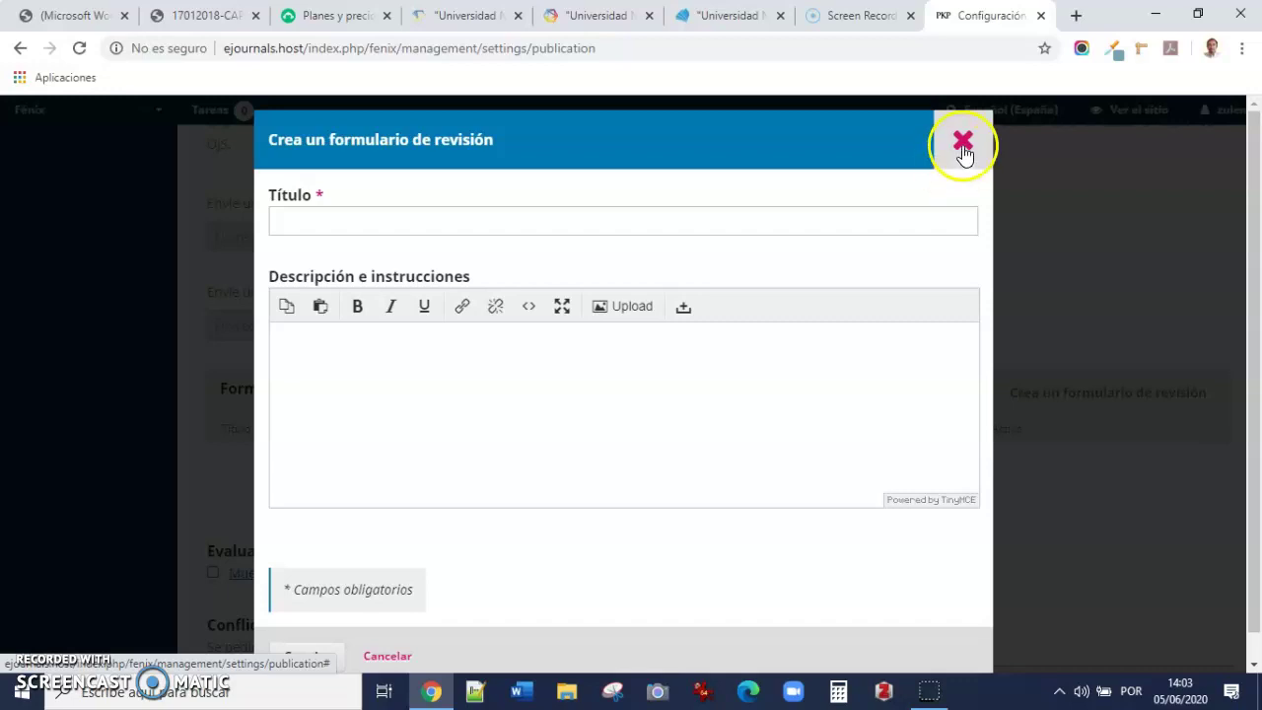
{"action": "left_click", "coordinate": [400, 654]}
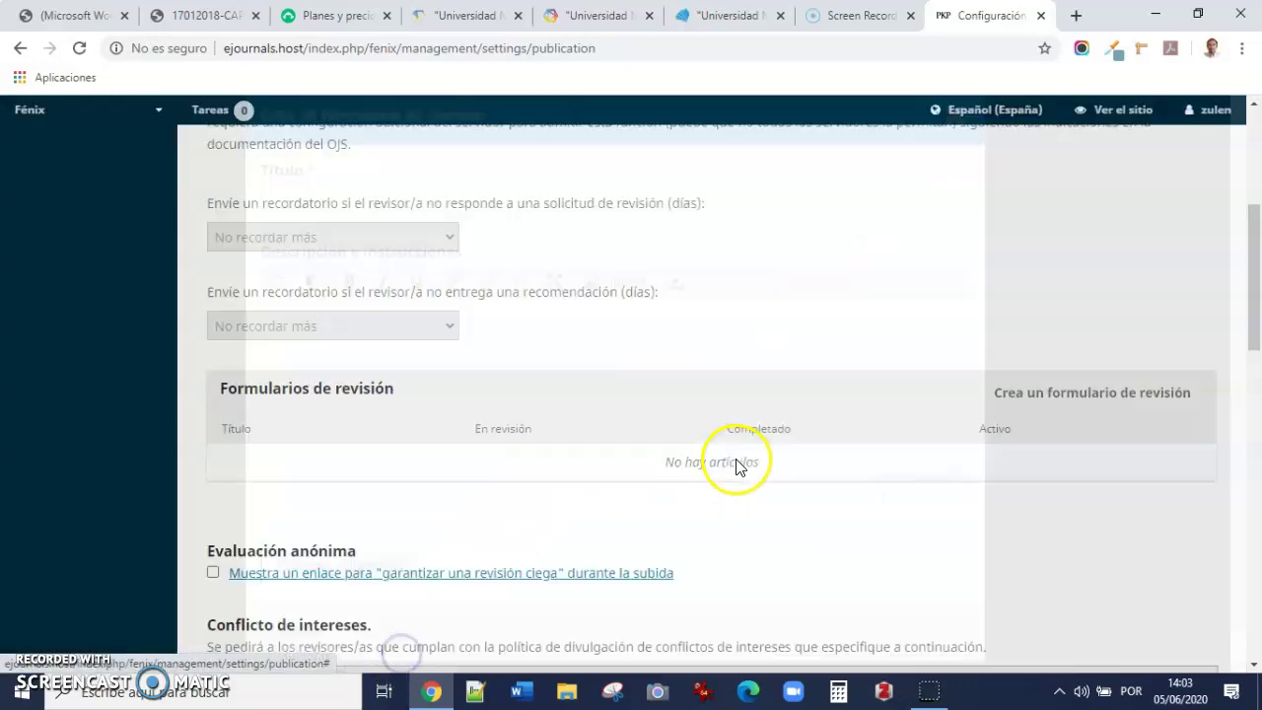
Examine the anonymous review option, the conflict of interest policy field and the reviewers' conflict of interest declaration option.
{"action": "scroll", "coordinate": [681, 450], "scroll_direction": "down", "scroll_amount": 2}
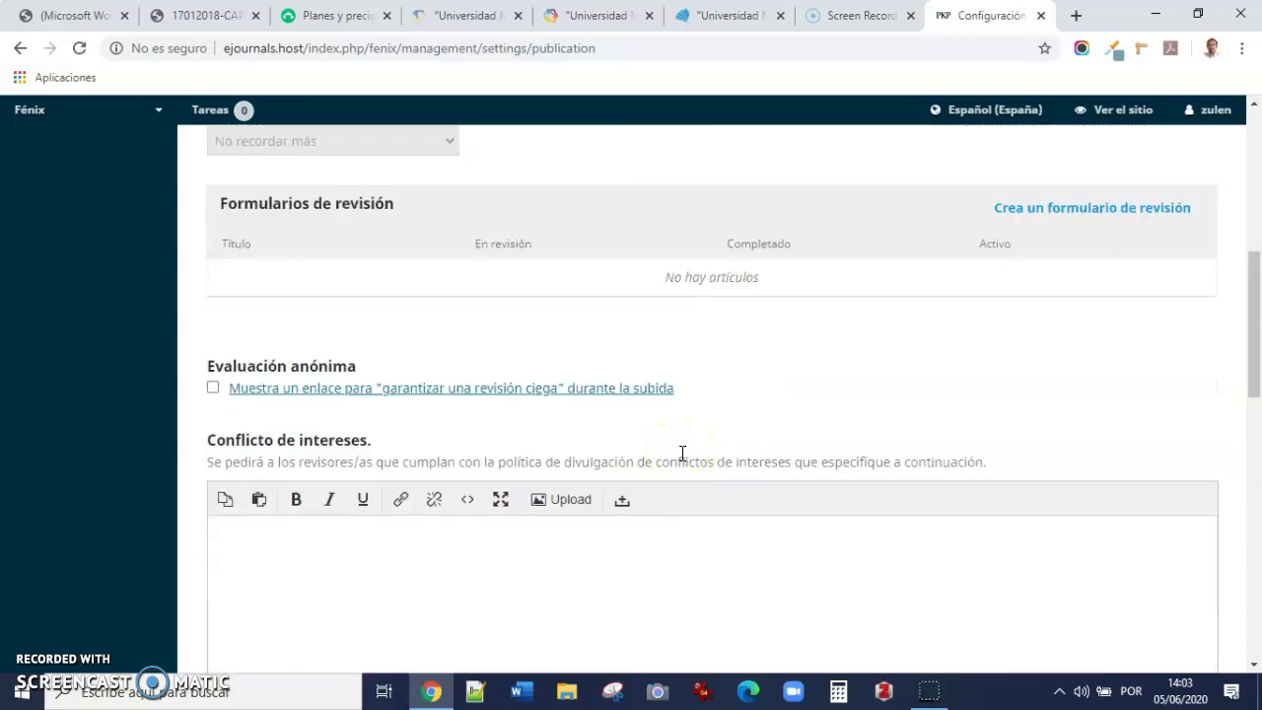
{"action": "scroll", "coordinate": [681, 452], "scroll_direction": "down", "scroll_amount": 1}
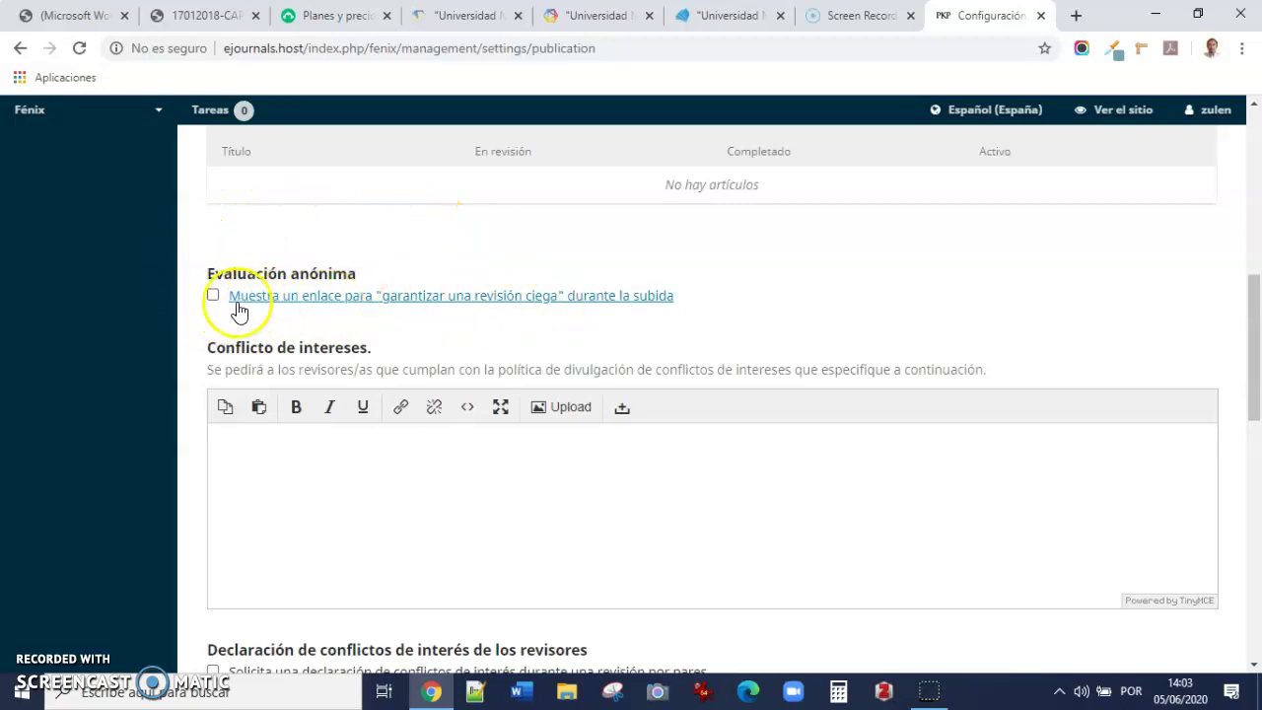
{"action": "scroll", "coordinate": [416, 405], "scroll_direction": "down", "scroll_amount": 1}
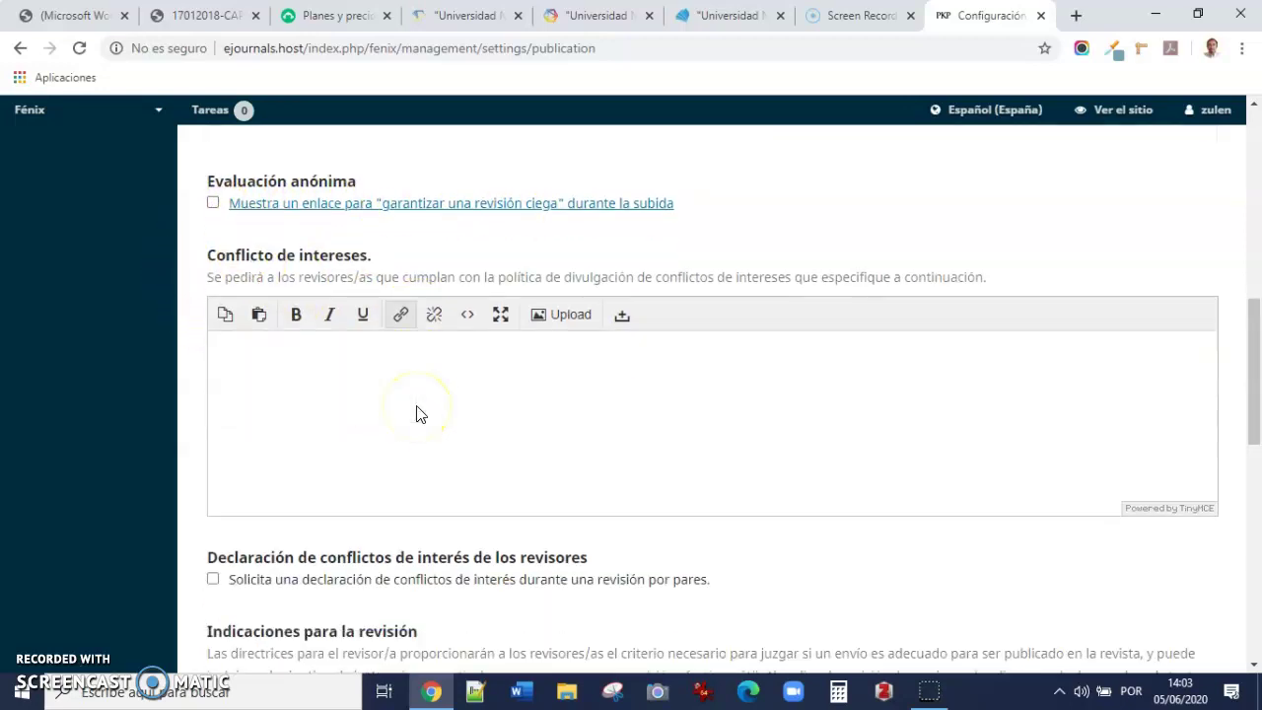
{"action": "left_click", "coordinate": [276, 381]}
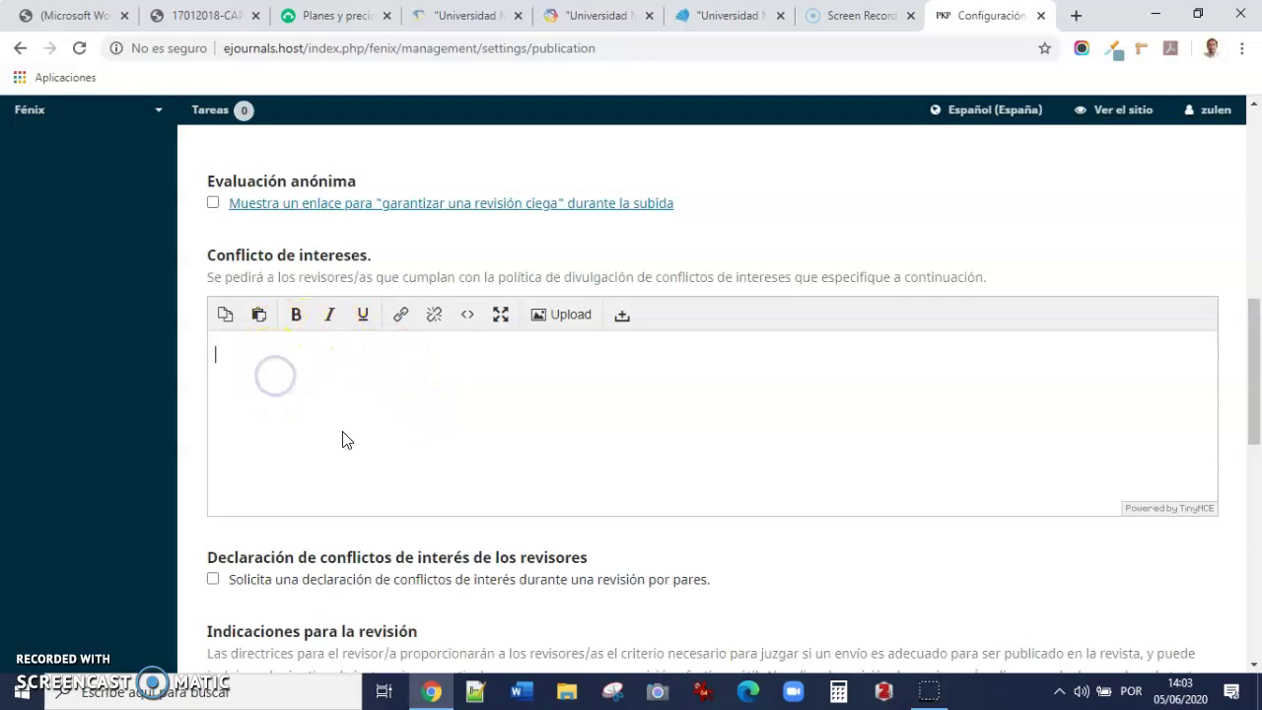
{"action": "scroll", "coordinate": [404, 473], "scroll_direction": "down", "scroll_amount": 2}
{"action": "scroll", "coordinate": [403, 473], "scroll_direction": "down", "scroll_amount": 1}
{"action": "left_click", "coordinate": [254, 318]}
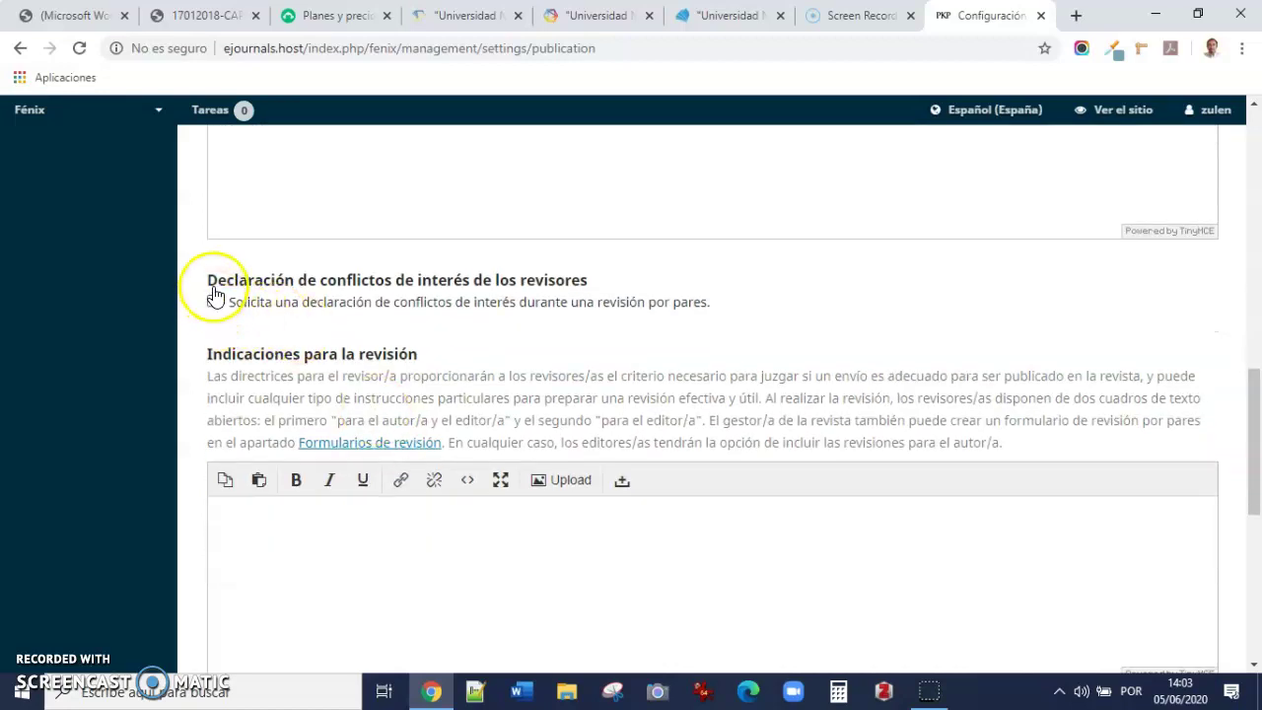
Examine the review guidelines field (Indicaciones para la revisión), the review type options and the reviewer access options.
{"action": "scroll", "coordinate": [422, 397], "scroll_direction": "down", "scroll_amount": 1}
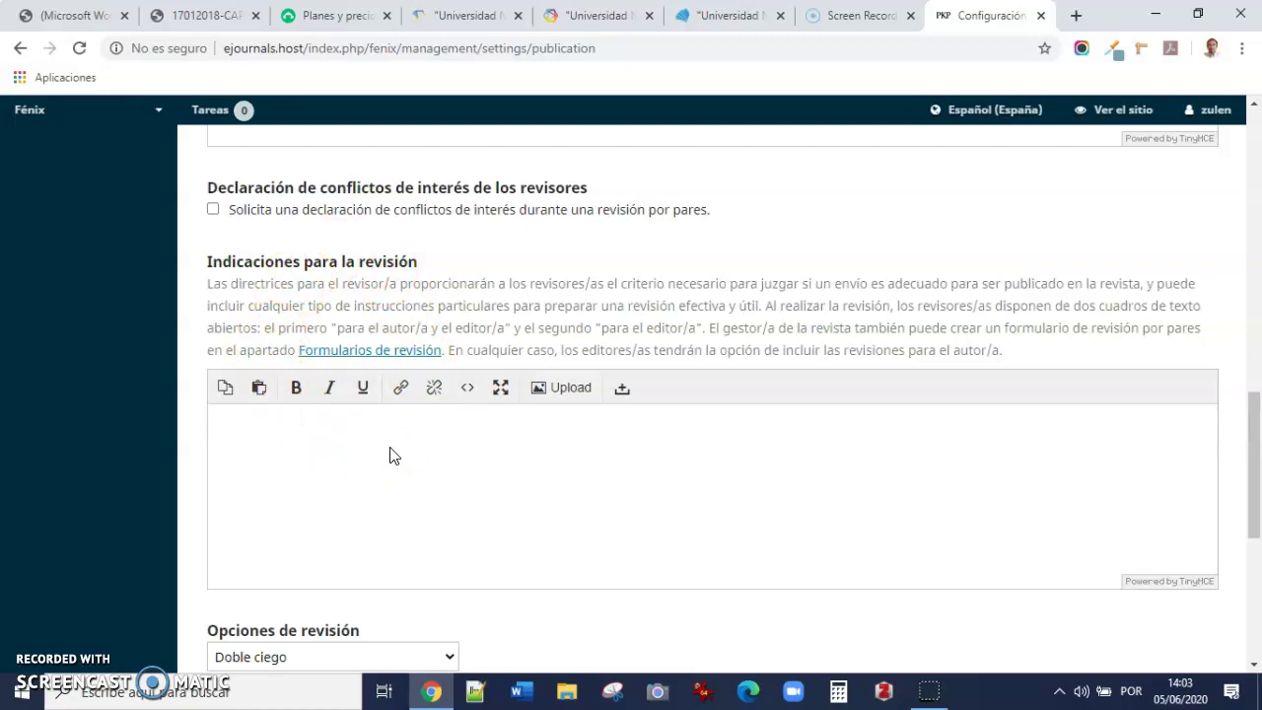
{"action": "left_click", "coordinate": [280, 429]}
{"action": "left_click", "coordinate": [273, 448]}
{"action": "left_click", "coordinate": [274, 445]}
{"action": "scroll", "coordinate": [319, 478], "scroll_direction": "down", "scroll_amount": 1}
{"action": "scroll", "coordinate": [319, 477], "scroll_direction": "down", "scroll_amount": 3}
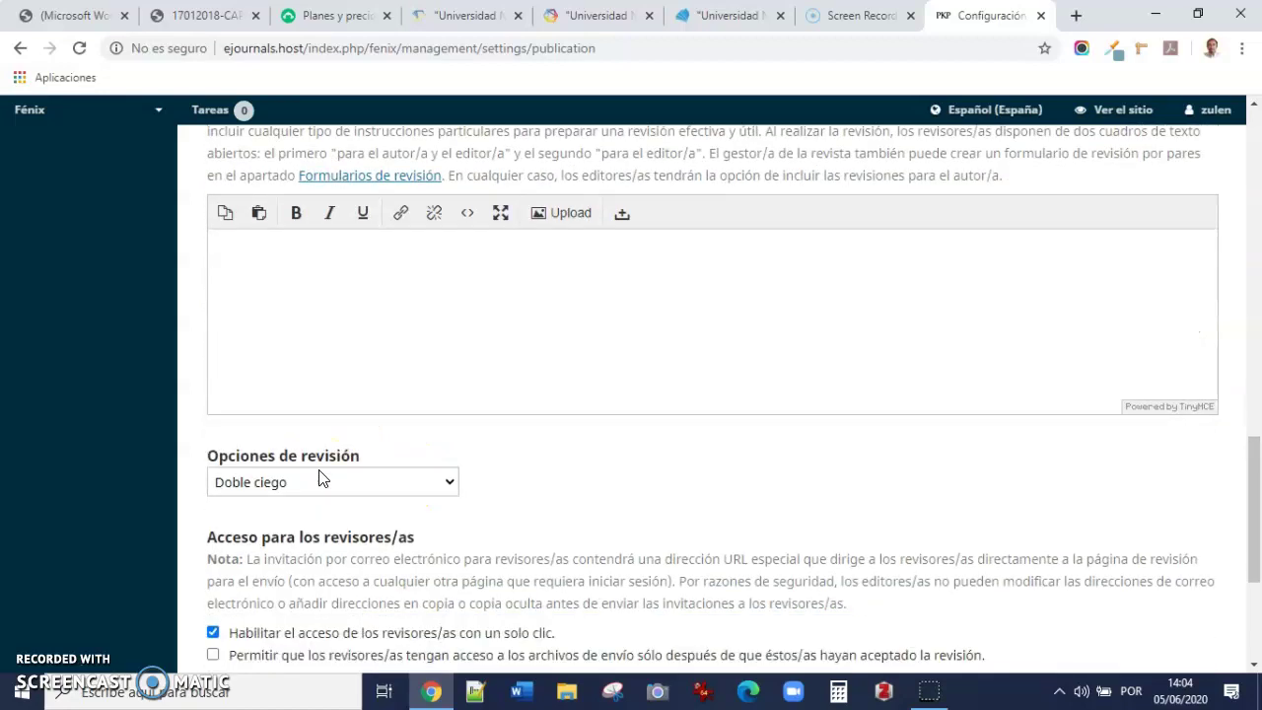
{"action": "scroll", "coordinate": [318, 477], "scroll_direction": "down", "scroll_amount": 1}
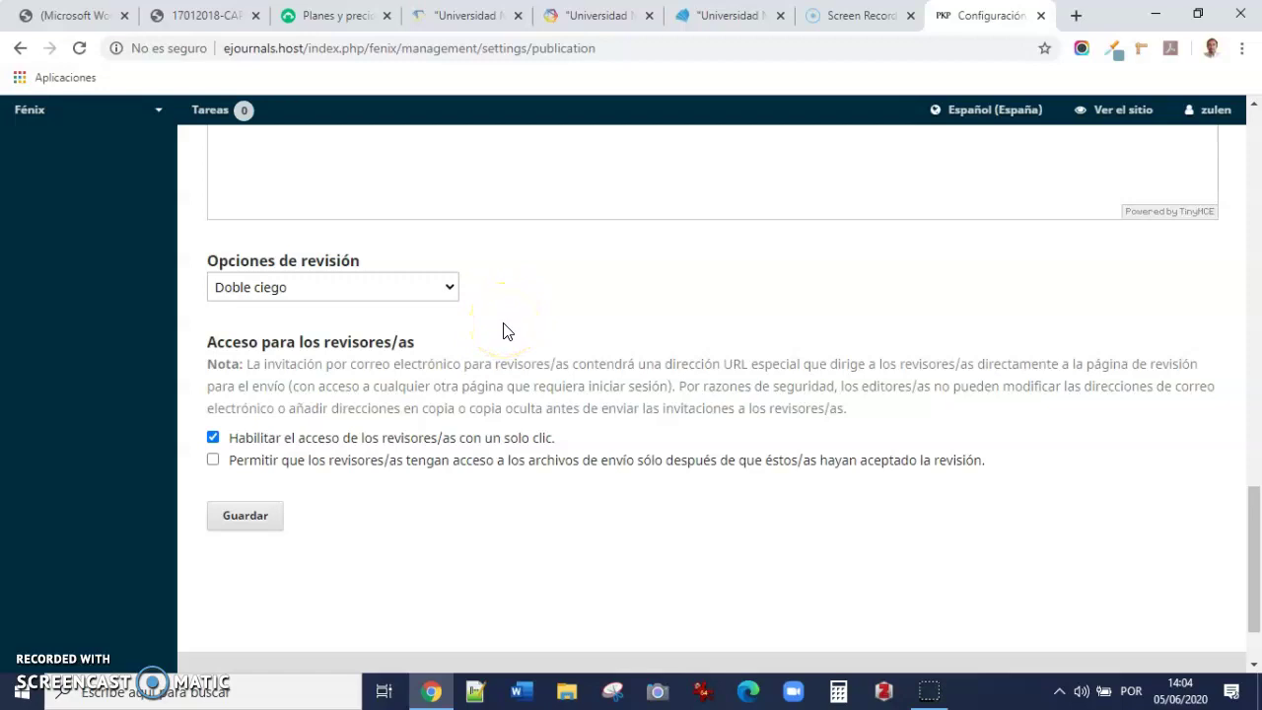
Open the editorial library (Biblioteca editorial), view the add-file form with its file type choices, and cancel it.
{"action": "scroll", "coordinate": [506, 415], "scroll_direction": "up", "scroll_amount": 7}
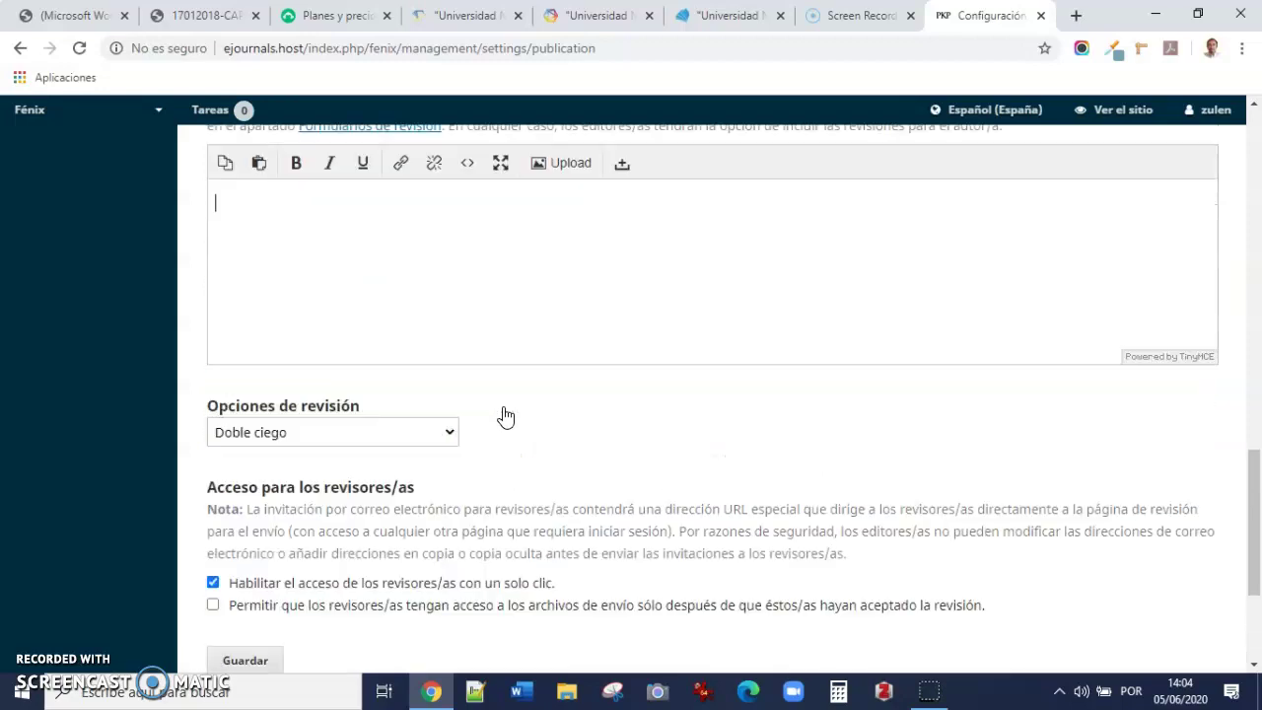
{"action": "scroll", "coordinate": [506, 415], "scroll_direction": "up", "scroll_amount": 7}
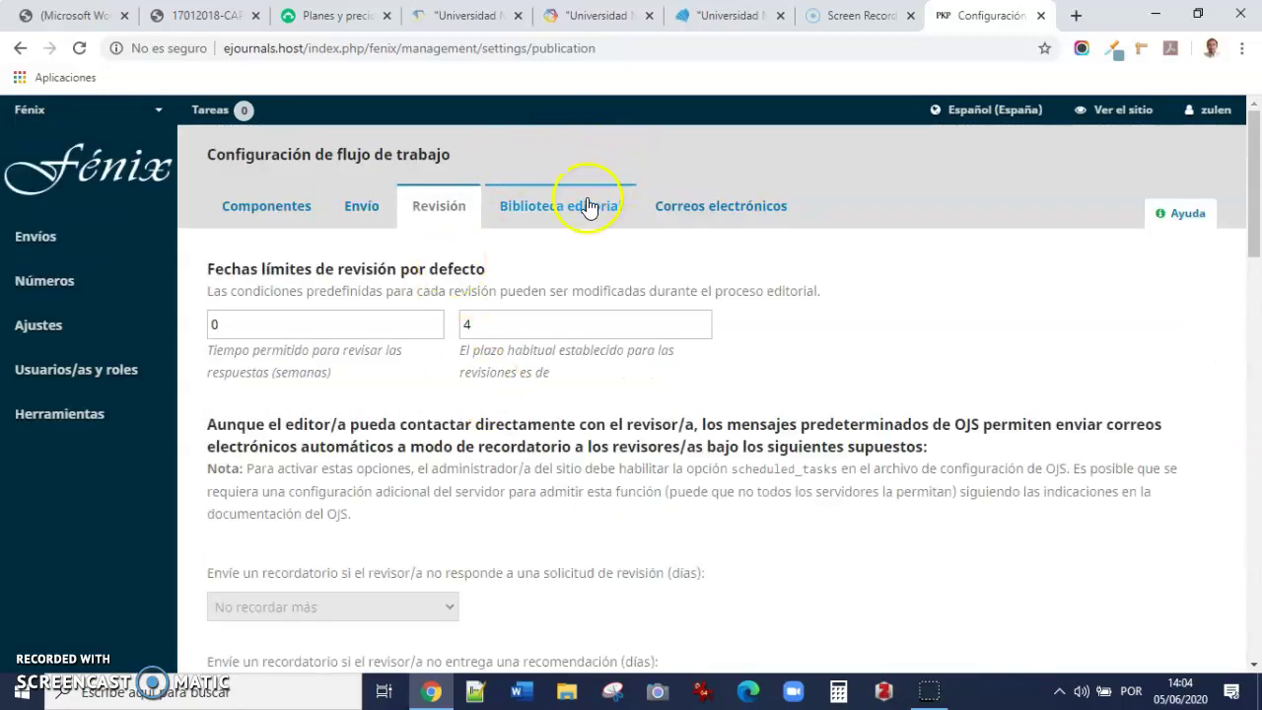
{"action": "left_click", "coordinate": [587, 209]}
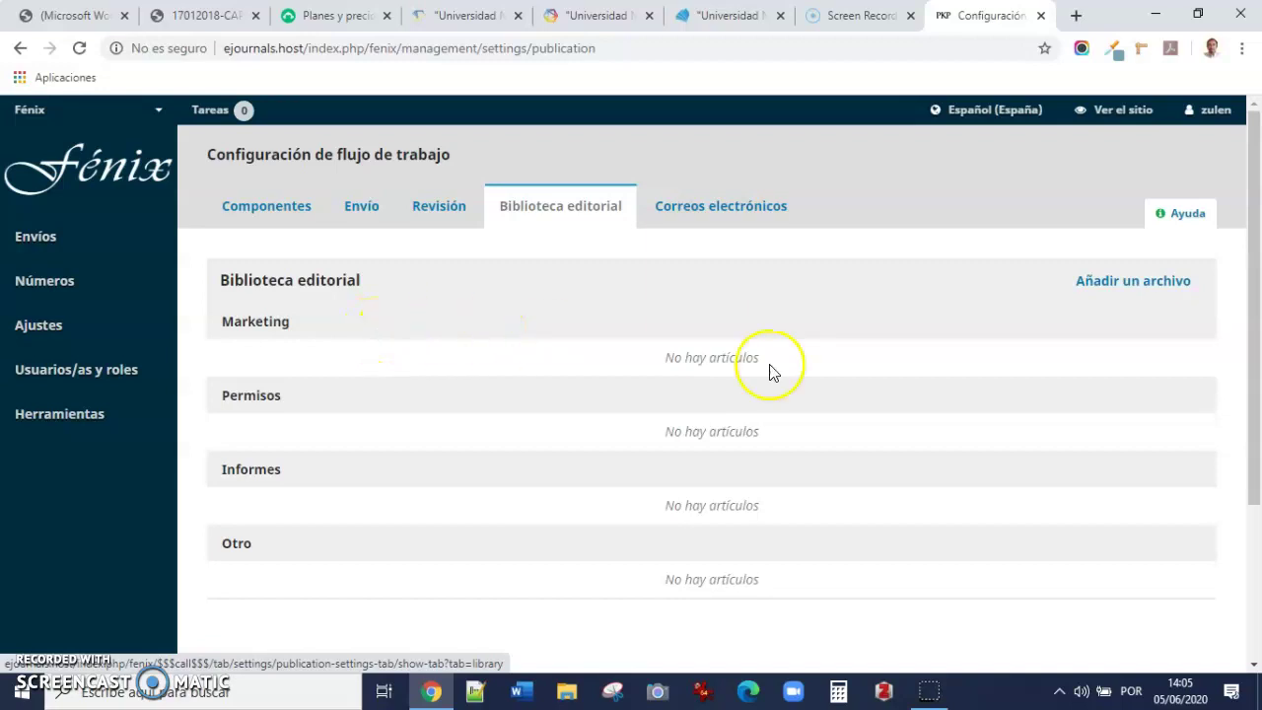
{"action": "left_click", "coordinate": [1127, 285]}
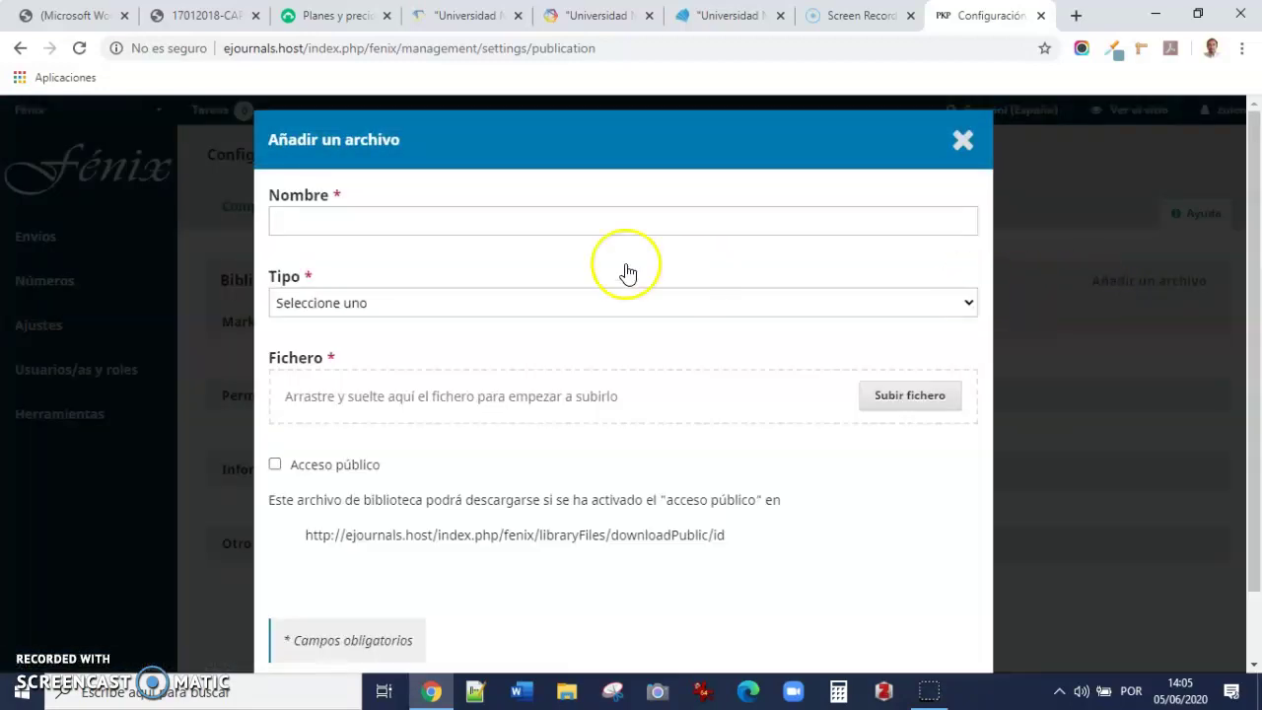
{"action": "left_click", "coordinate": [969, 302]}
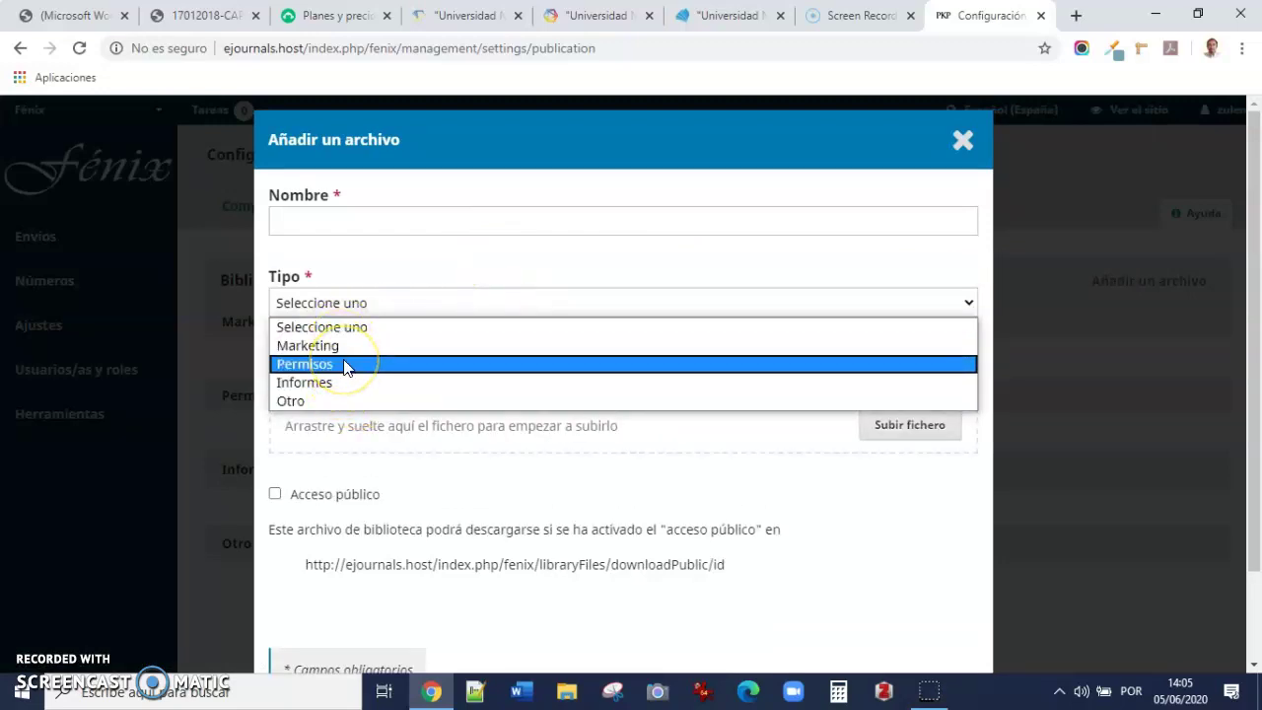
{"action": "left_click", "coordinate": [395, 271]}
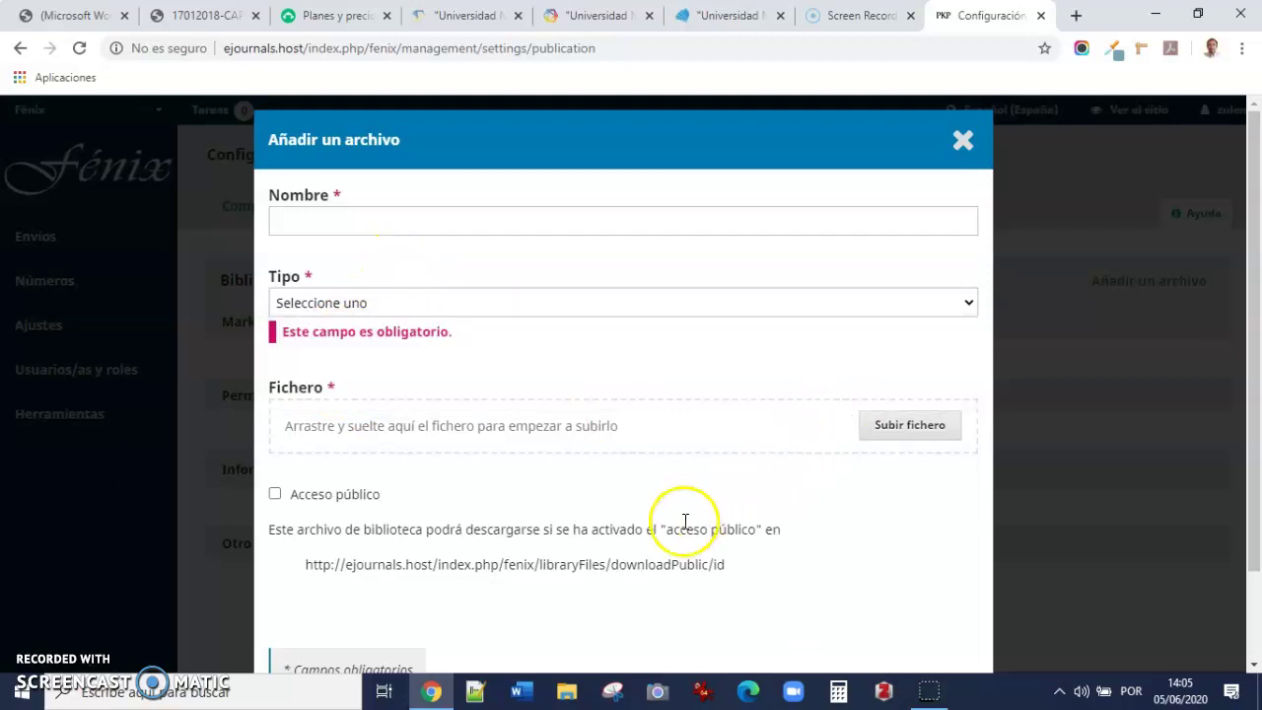
{"action": "scroll", "coordinate": [685, 521], "scroll_direction": "down", "scroll_amount": 1}
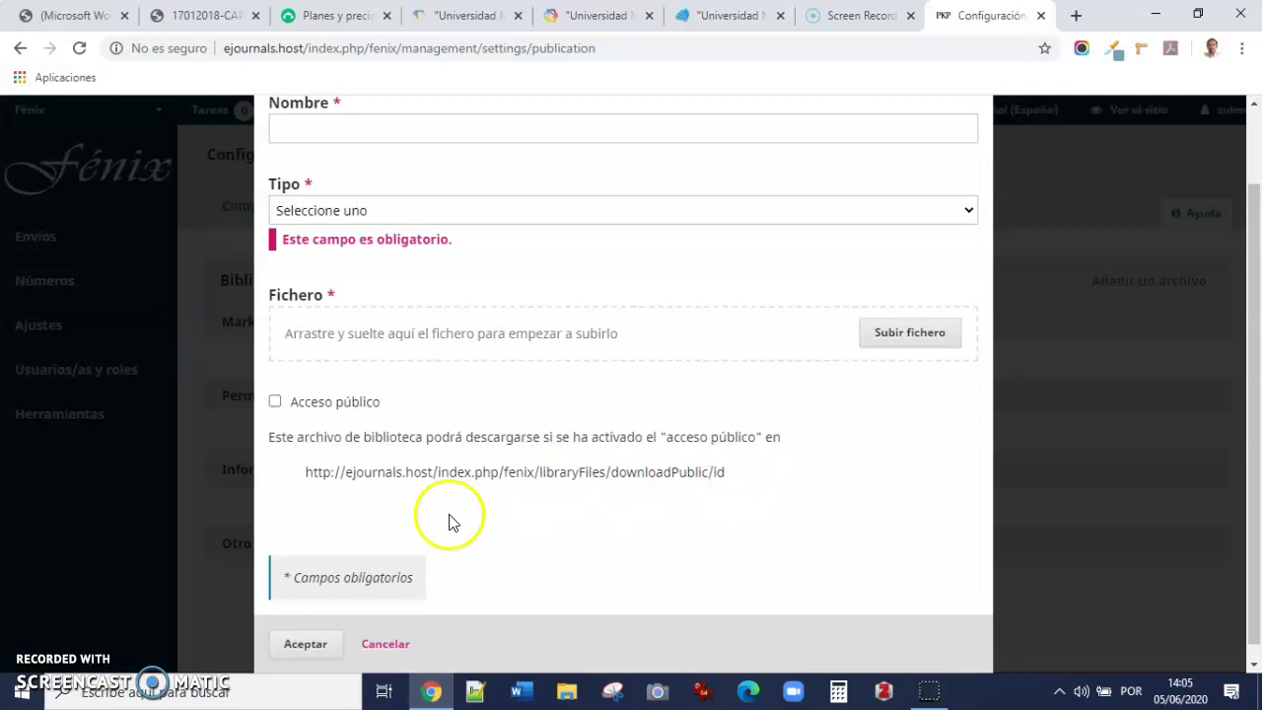
{"action": "left_click", "coordinate": [400, 643]}
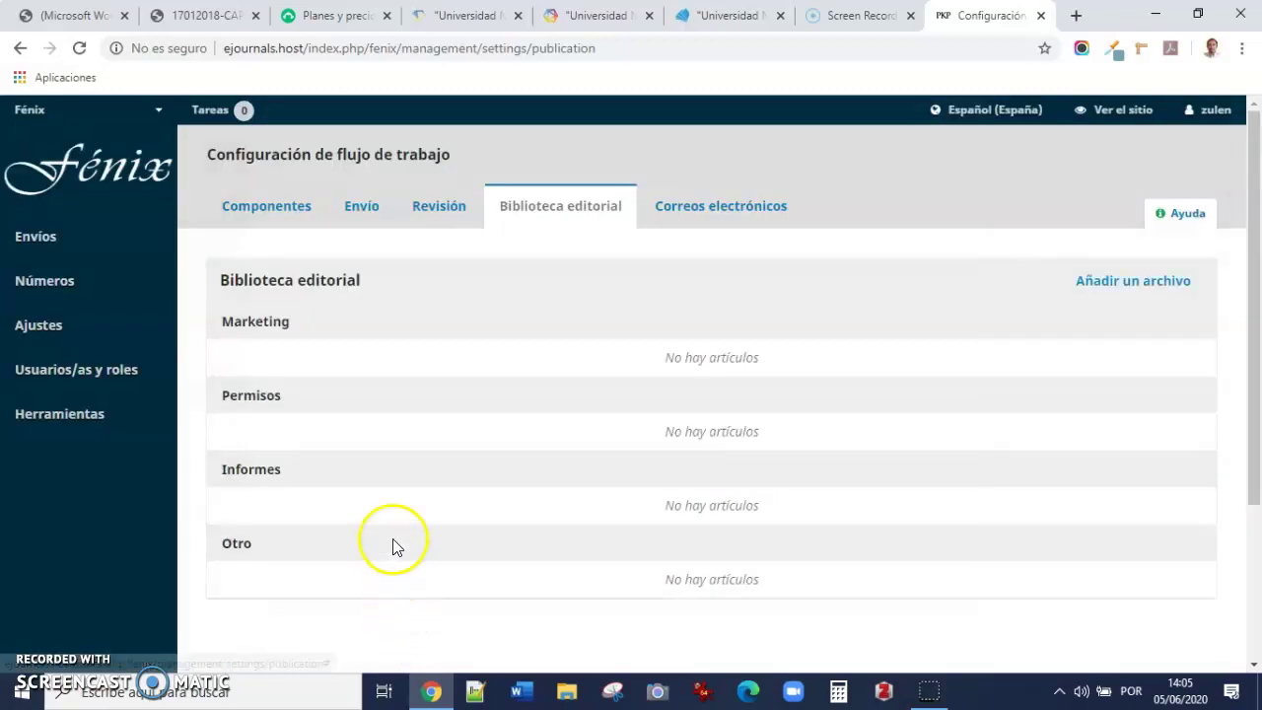
{"action": "scroll", "coordinate": [609, 561], "scroll_direction": "down", "scroll_amount": 2}
{"action": "scroll", "coordinate": [609, 561], "scroll_direction": "up", "scroll_amount": 2}
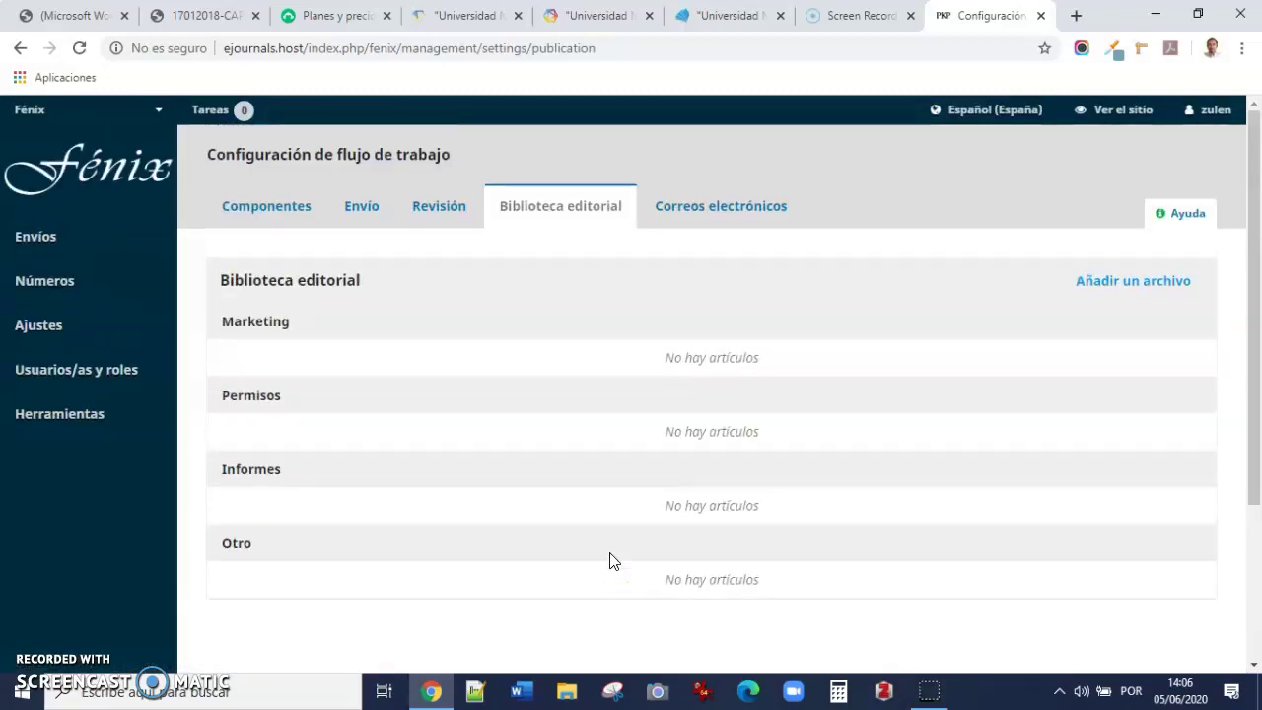
Open the email settings (Correos electrónicos) and examine the signature and the address for returned messages.
{"action": "left_click", "coordinate": [731, 213]}
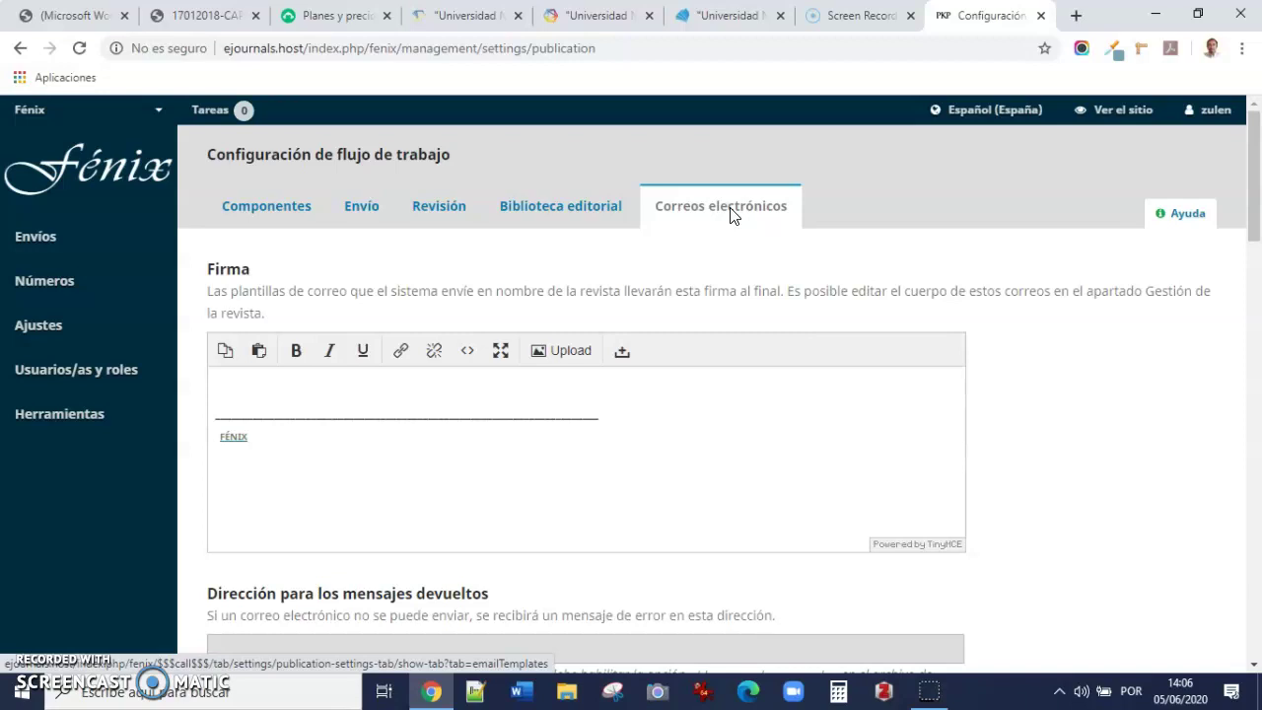
{"action": "left_click", "coordinate": [349, 451]}
{"action": "scroll", "coordinate": [344, 460], "scroll_direction": "down", "scroll_amount": 3}
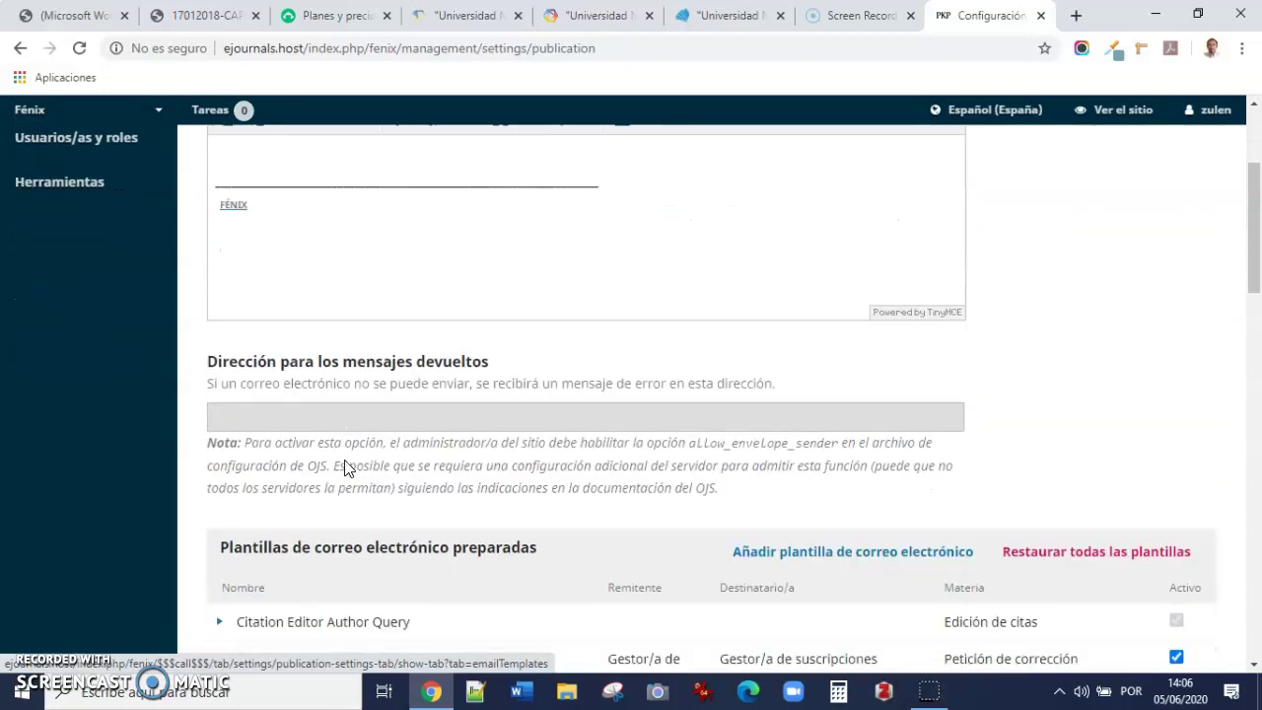
{"action": "left_click", "coordinate": [326, 373]}
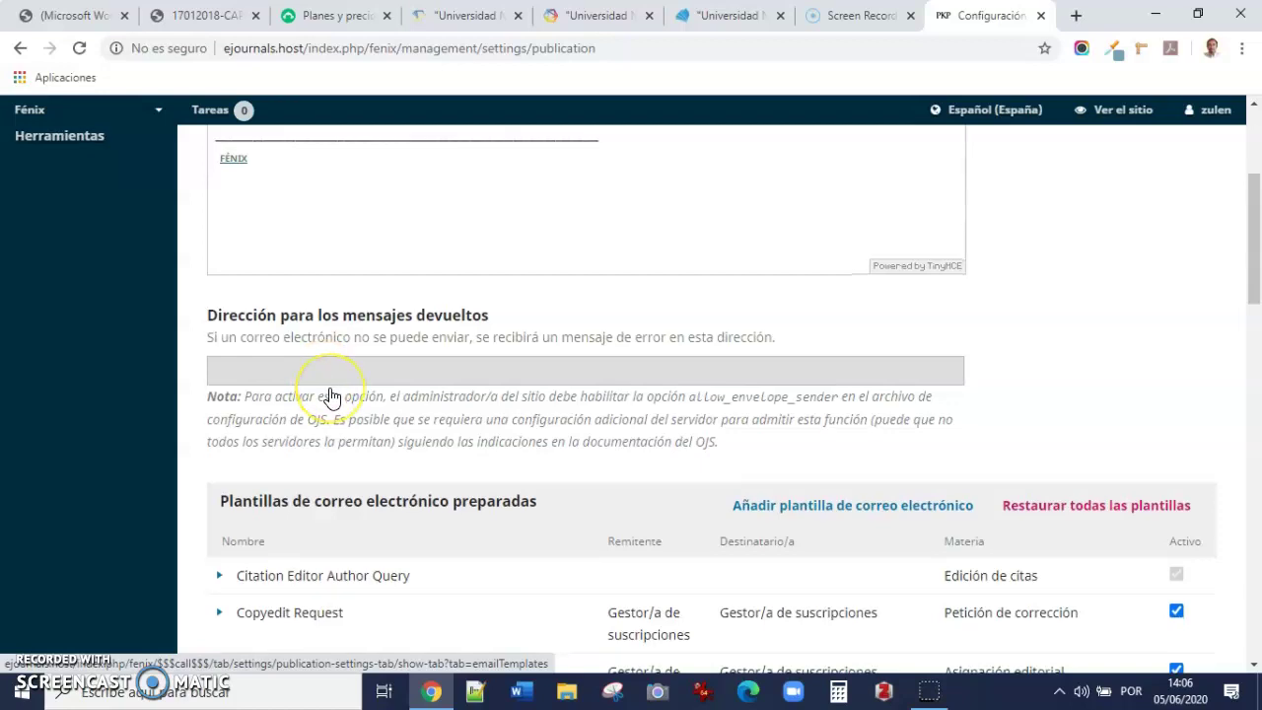
Examine the first page of prepared email templates, including their senders, recipients, subjects and active status.
{"action": "scroll", "coordinate": [329, 389], "scroll_direction": "down", "scroll_amount": 2}
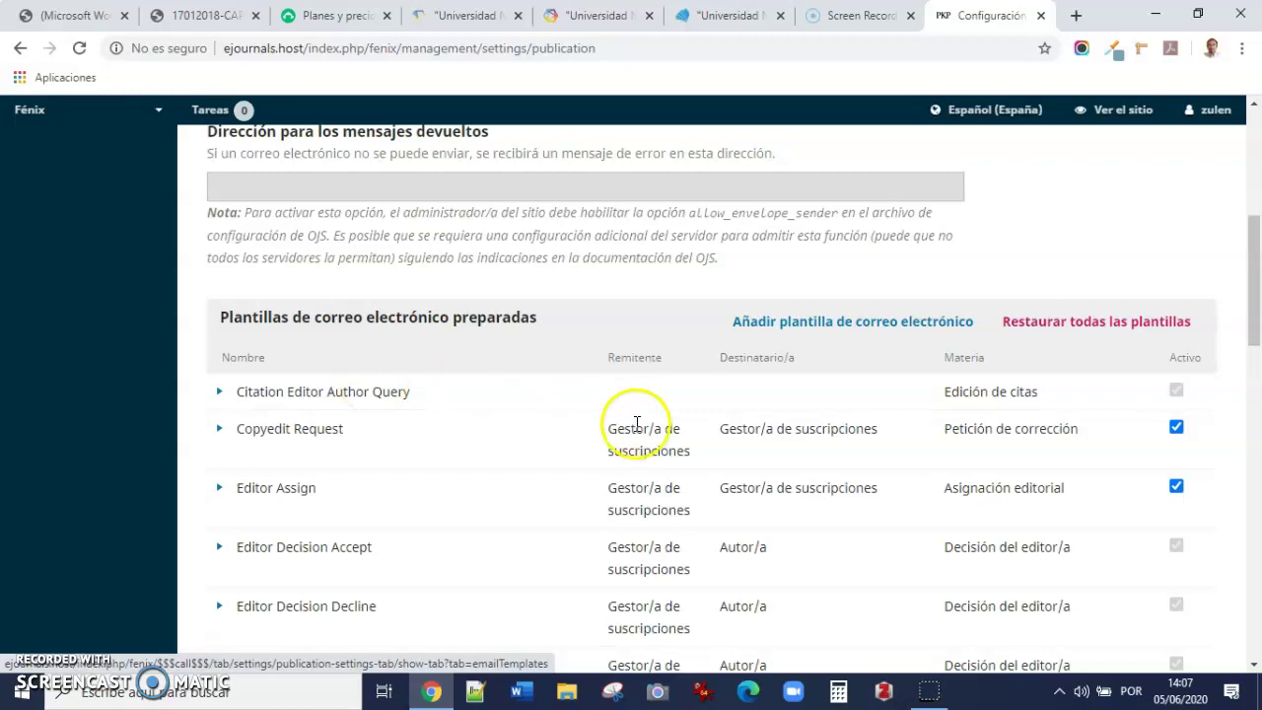
{"action": "scroll", "coordinate": [633, 434], "scroll_direction": "down", "scroll_amount": 2}
{"action": "scroll", "coordinate": [634, 441], "scroll_direction": "down", "scroll_amount": 8}
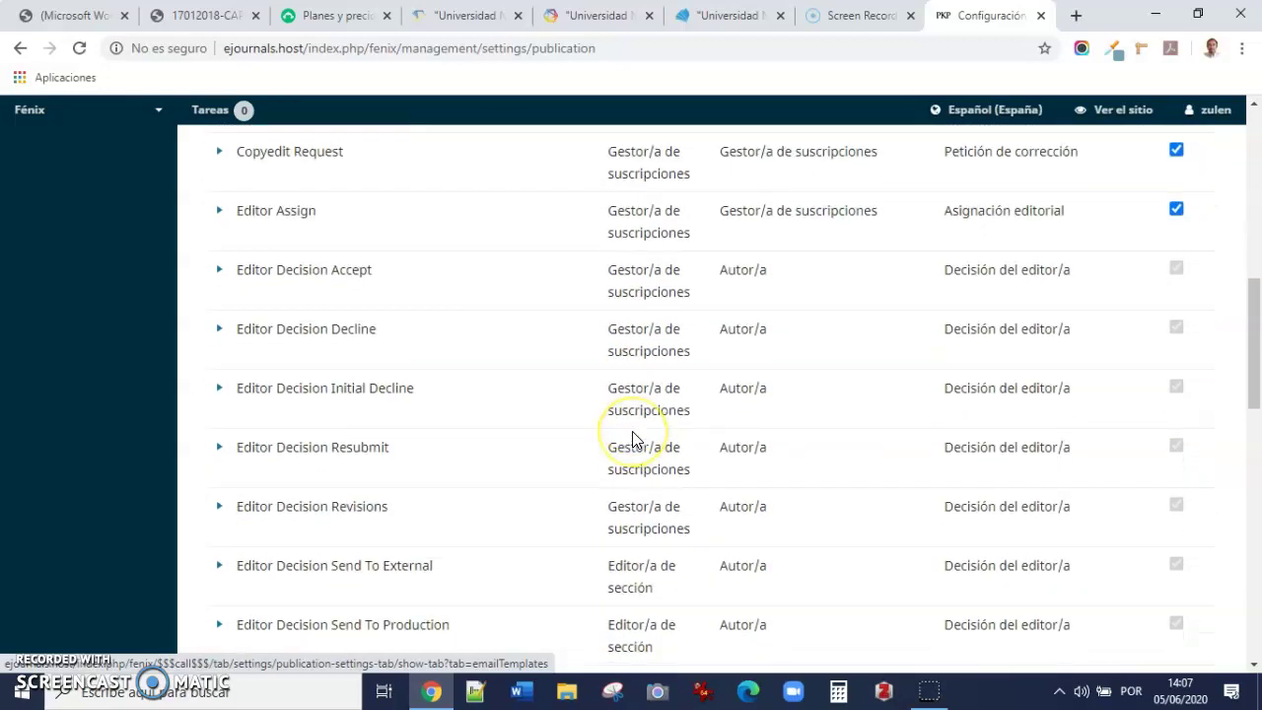
{"action": "scroll", "coordinate": [633, 441], "scroll_direction": "down", "scroll_amount": 3}
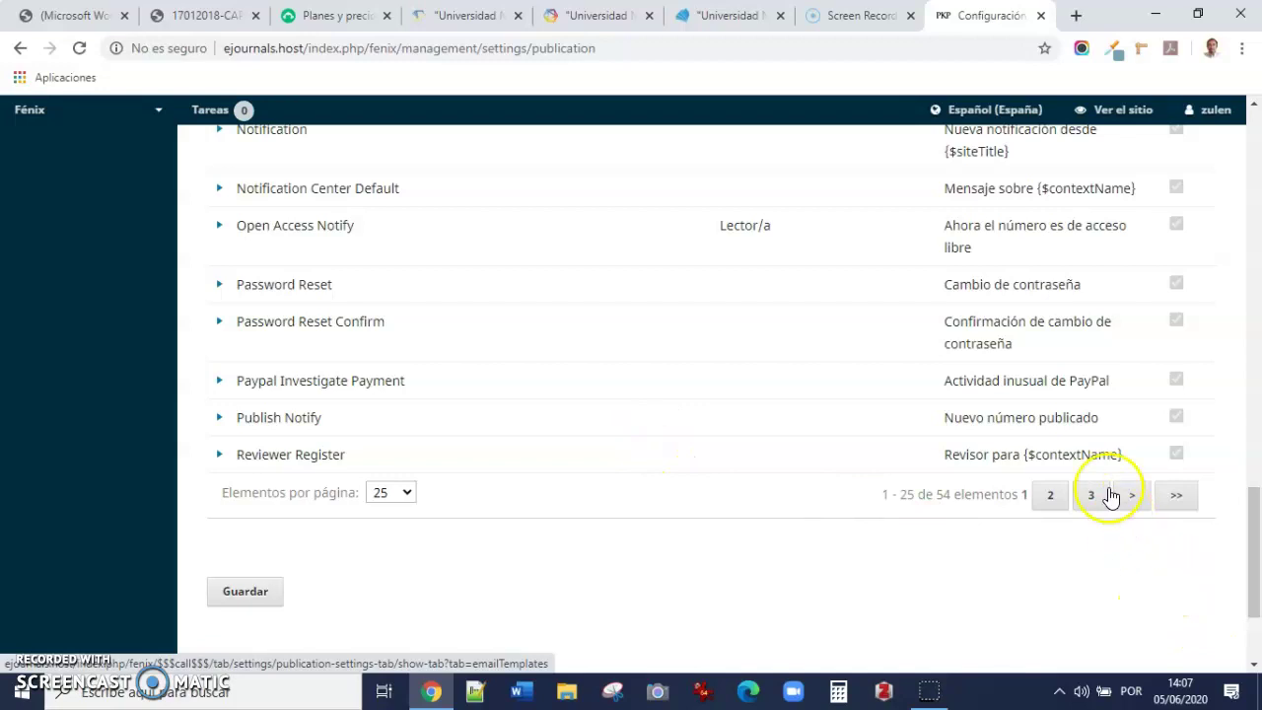
{"action": "scroll", "coordinate": [634, 490], "scroll_direction": "up", "scroll_amount": 9}
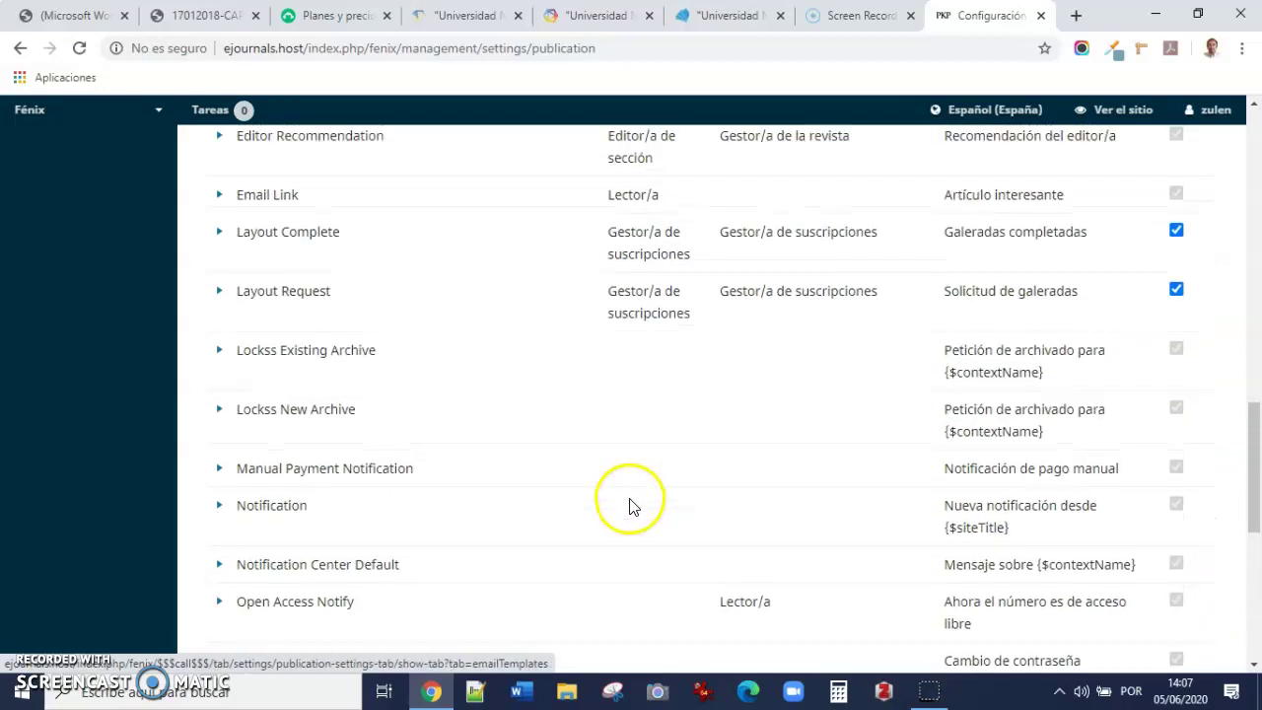
{"action": "scroll", "coordinate": [631, 500], "scroll_direction": "up", "scroll_amount": 4}
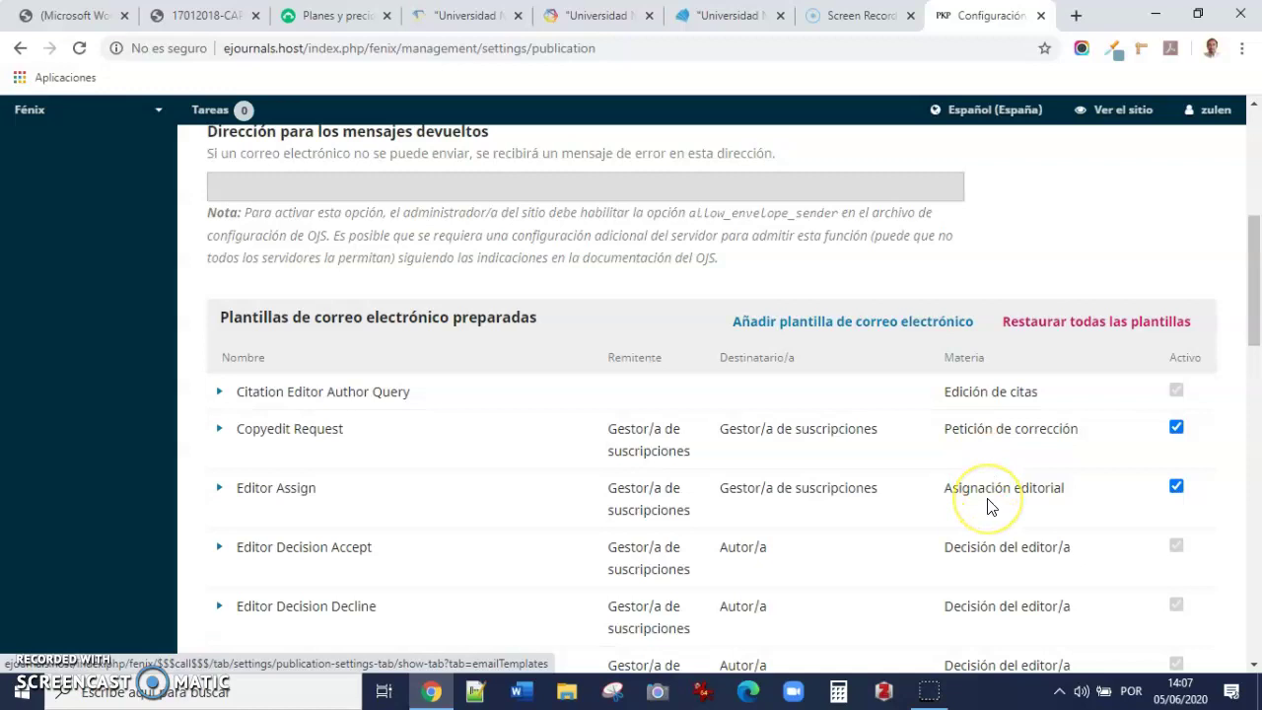
{"action": "scroll", "coordinate": [989, 507], "scroll_direction": "down", "scroll_amount": 1}
{"action": "scroll", "coordinate": [988, 507], "scroll_direction": "down", "scroll_amount": 12}
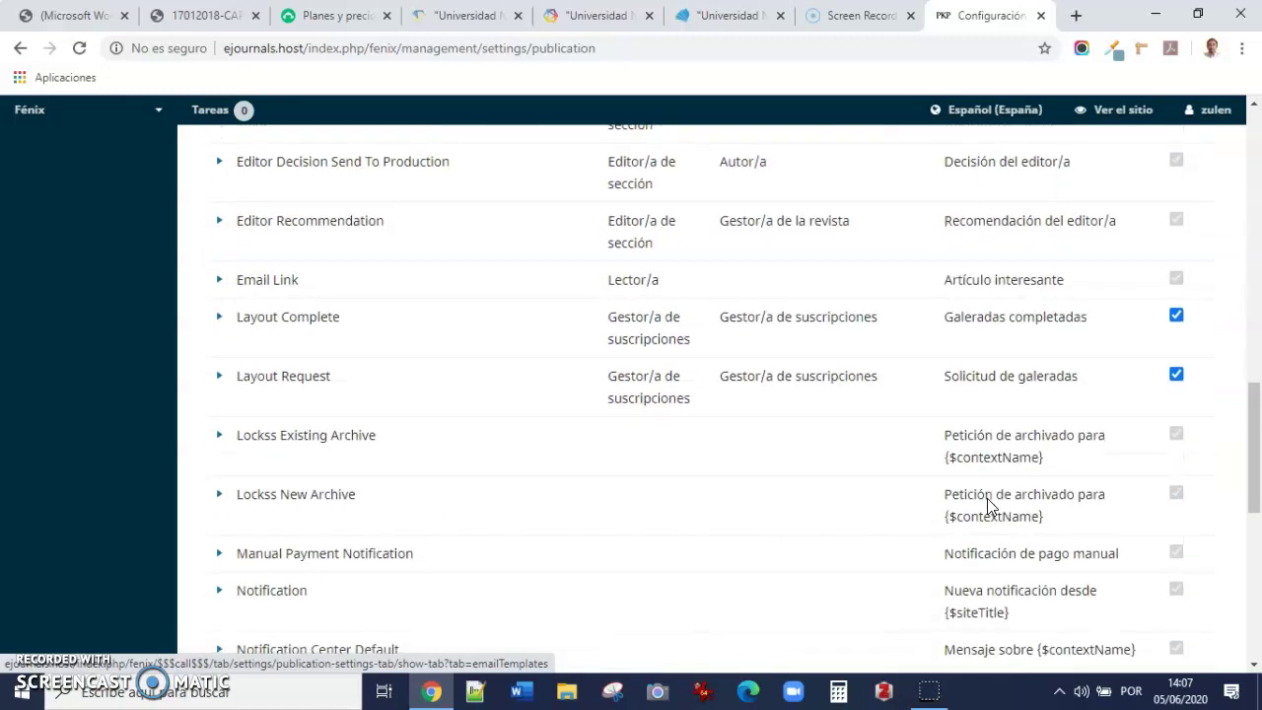
Show page 2 of the prepared email templates and examine the subscription, submission and review request templates.
{"action": "left_click", "coordinate": [1049, 325]}
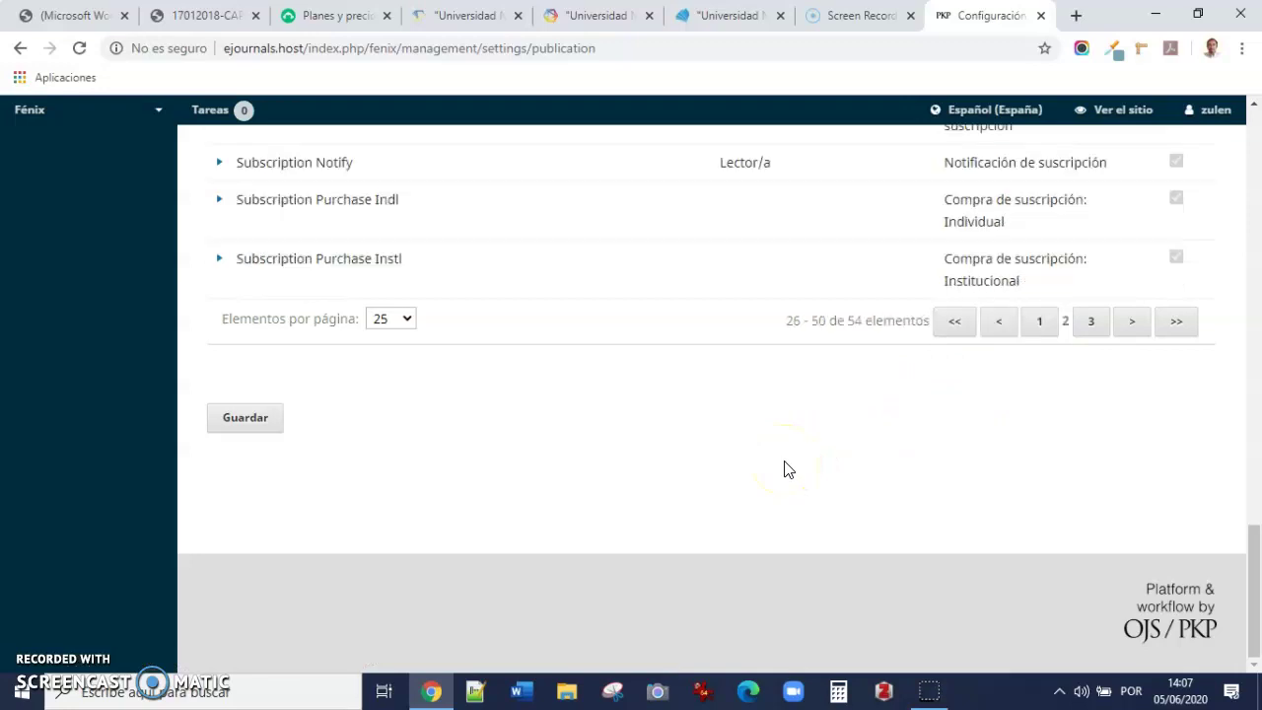
{"action": "scroll", "coordinate": [784, 471], "scroll_direction": "up", "scroll_amount": 4}
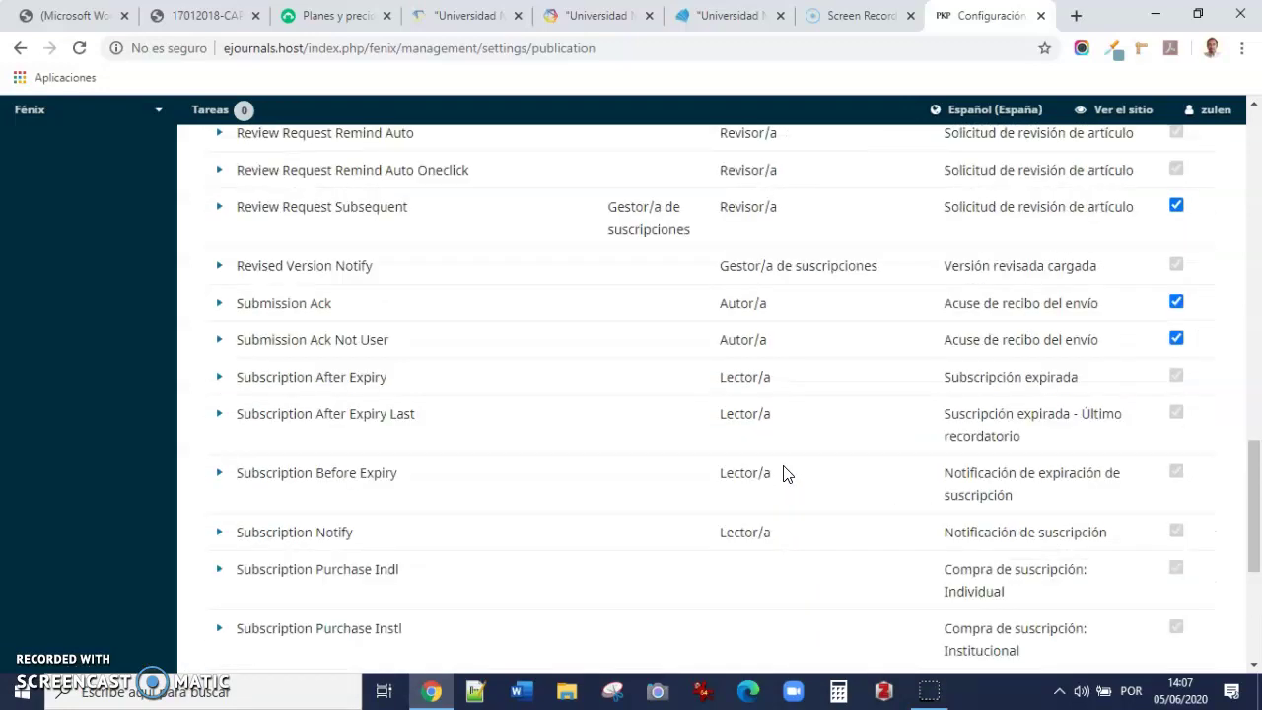
{"action": "left_click", "coordinate": [794, 477]}
{"action": "scroll", "coordinate": [831, 505], "scroll_direction": "up", "scroll_amount": 1}
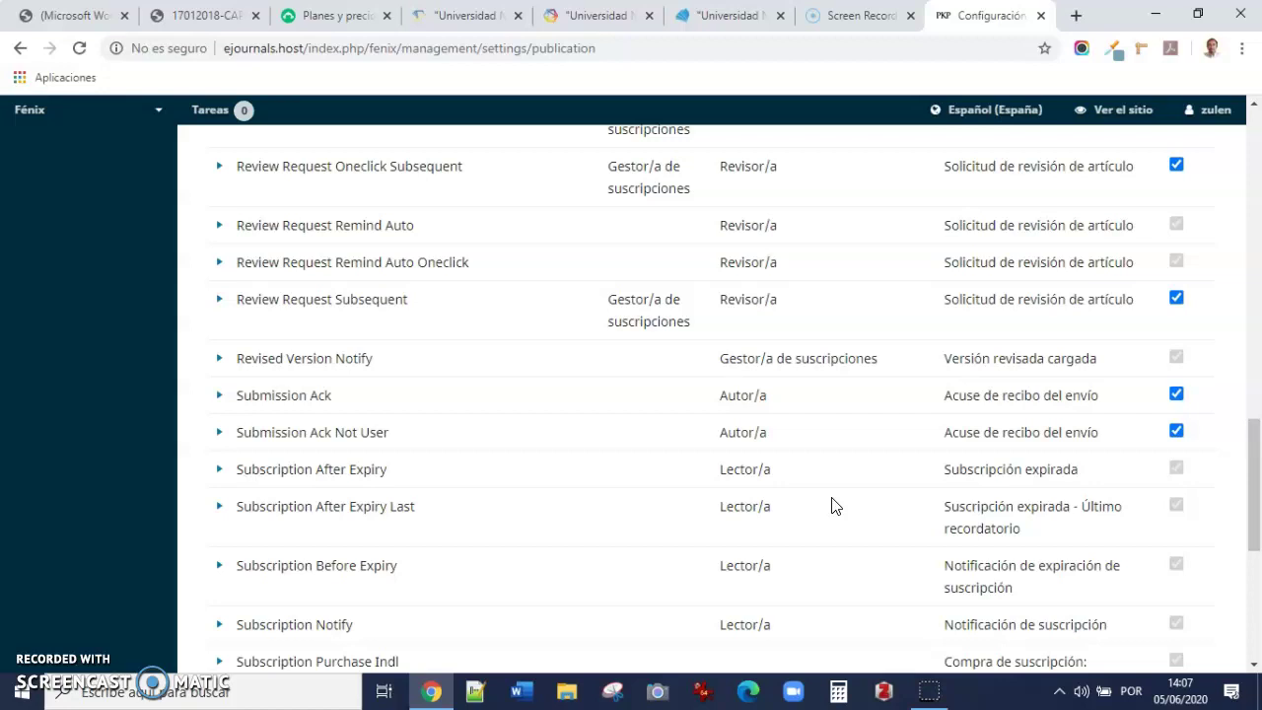
{"action": "scroll", "coordinate": [831, 505], "scroll_direction": "up", "scroll_amount": 2}
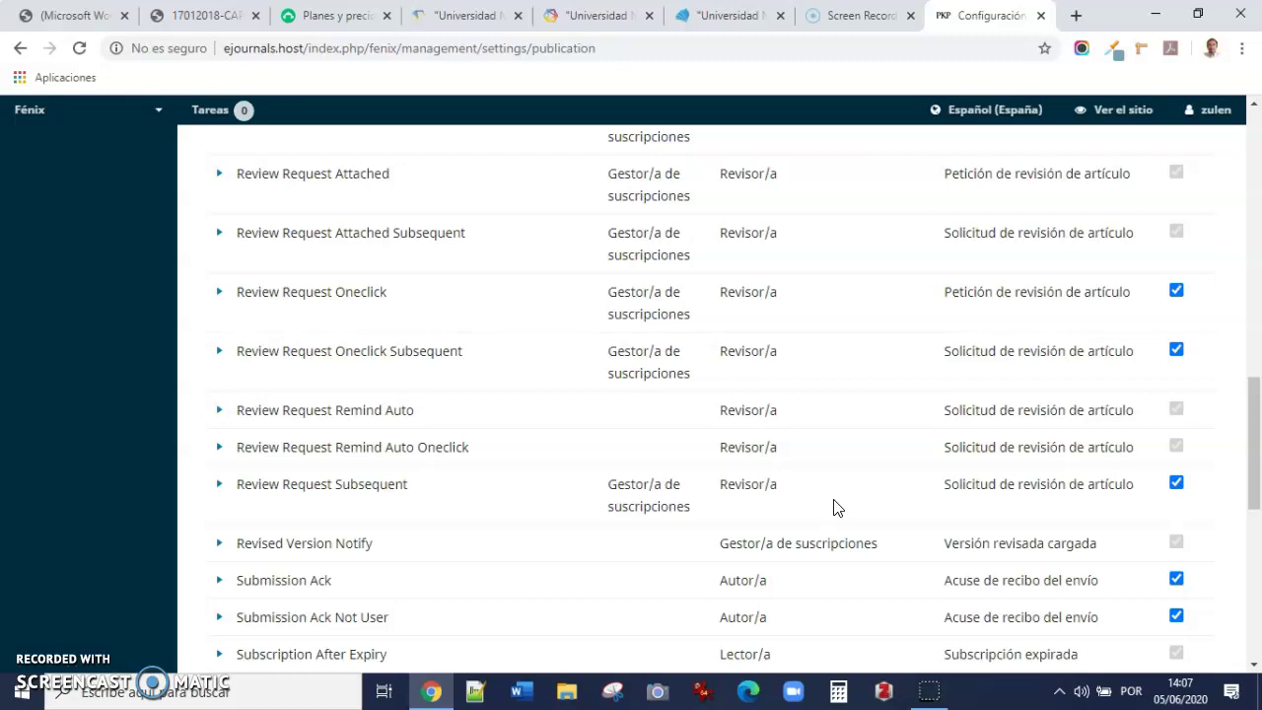
{"action": "scroll", "coordinate": [836, 514], "scroll_direction": "up", "scroll_amount": 1}
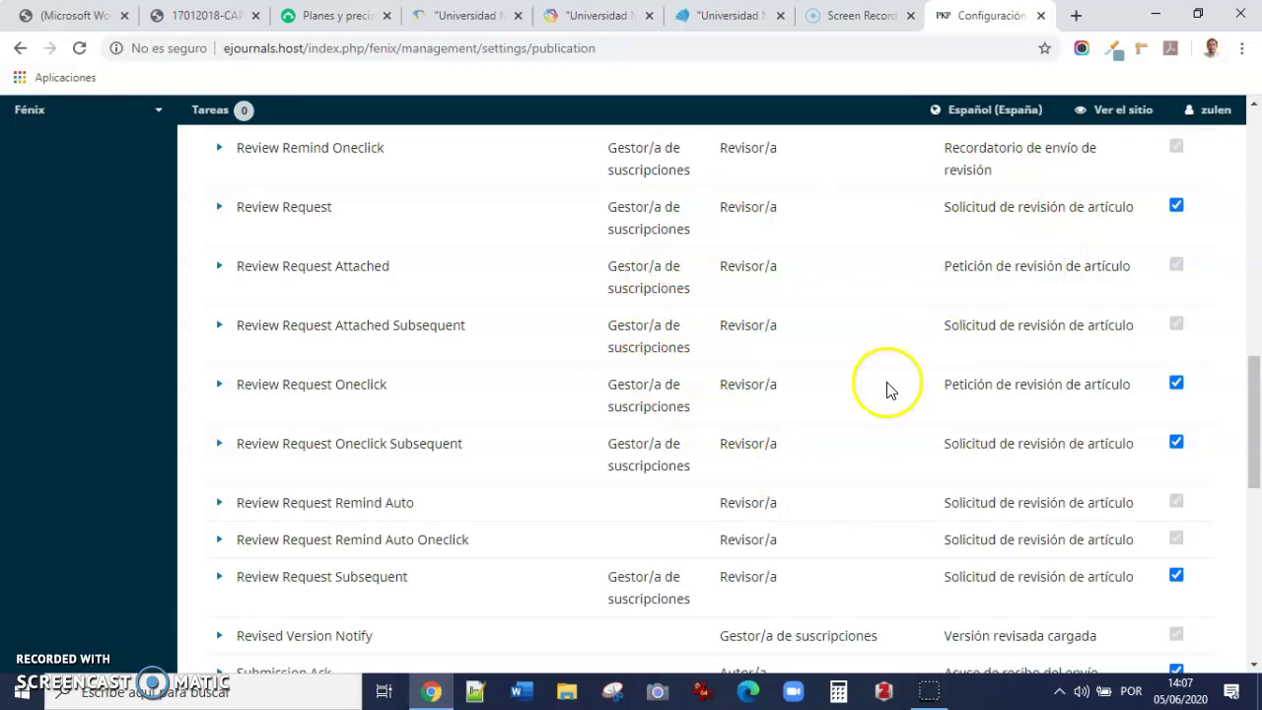
Open the Review Request email template for editing and examine its description, email key, subject and text.
{"action": "scroll", "coordinate": [886, 389], "scroll_direction": "up", "scroll_amount": 1}
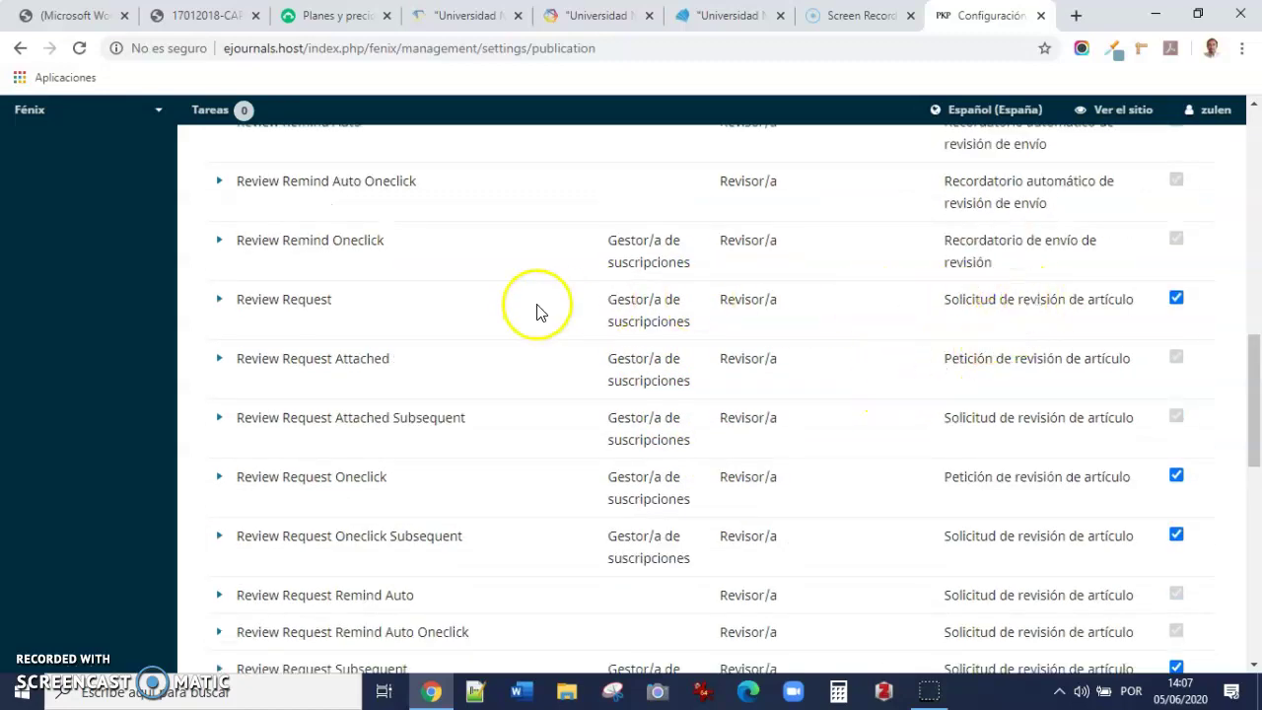
{"action": "left_click", "coordinate": [221, 305]}
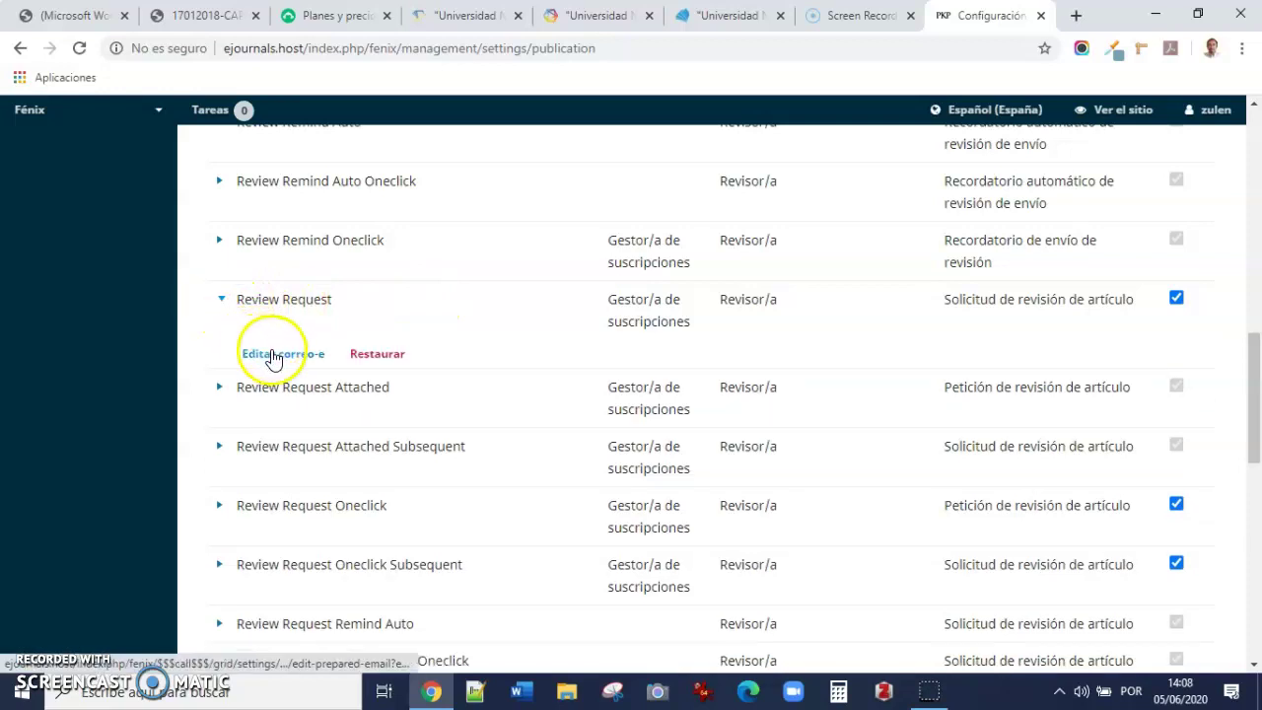
{"action": "left_click", "coordinate": [272, 355]}
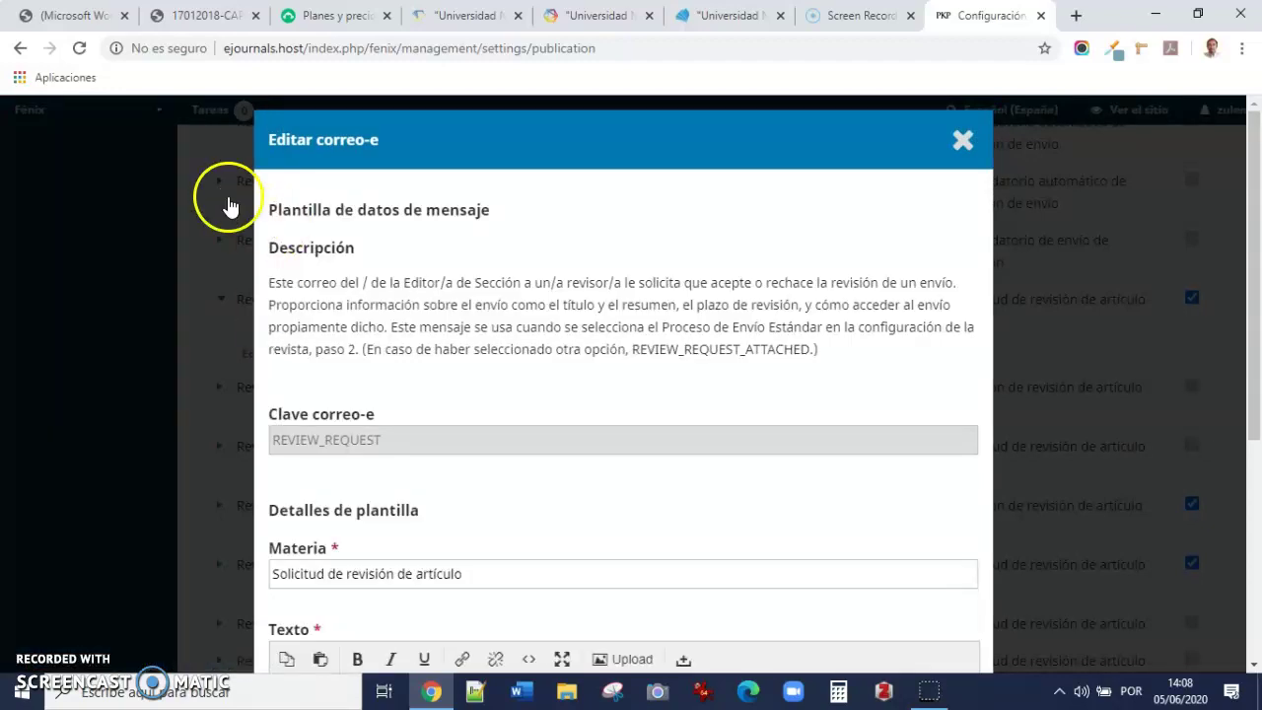
{"action": "scroll", "coordinate": [715, 415], "scroll_direction": "down", "scroll_amount": 3}
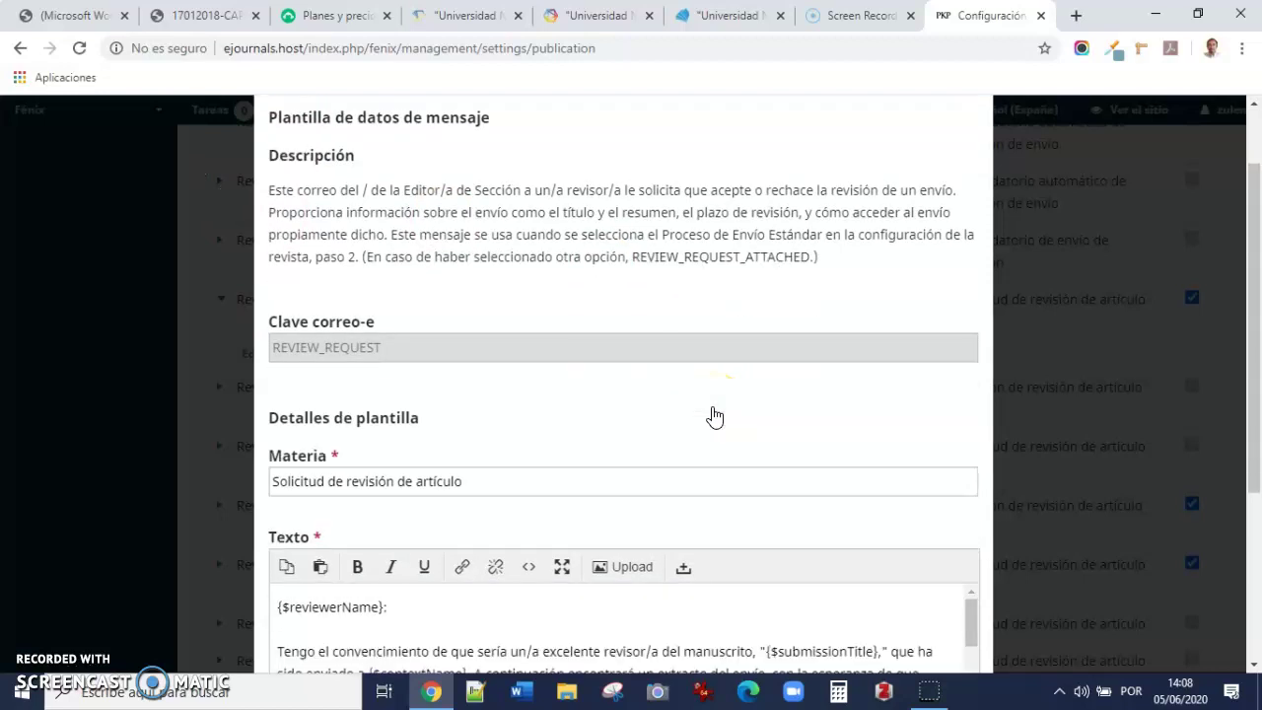
{"action": "scroll", "coordinate": [714, 415], "scroll_direction": "down", "scroll_amount": 1}
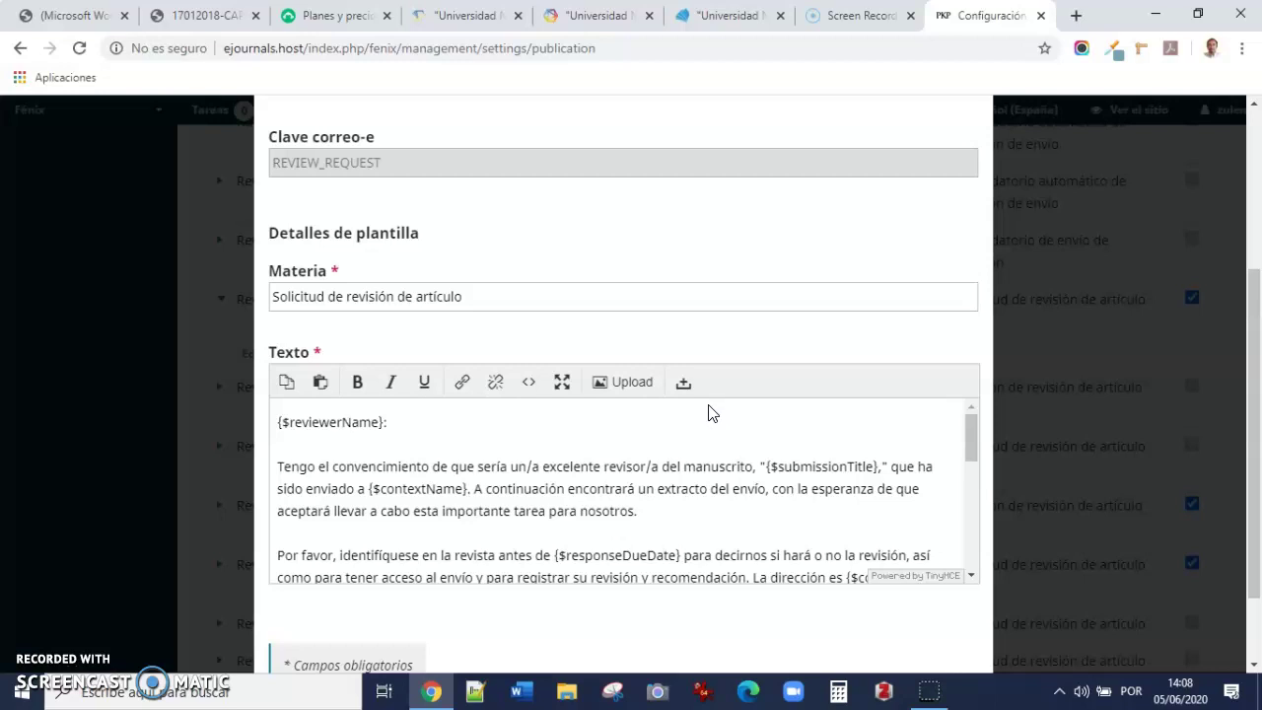
Highlight the invitation wording and the {$reviewerName}, {$submissionTitle} and {$contextName} variables in the Review Request message body.
{"action": "left_click", "coordinate": [720, 421]}
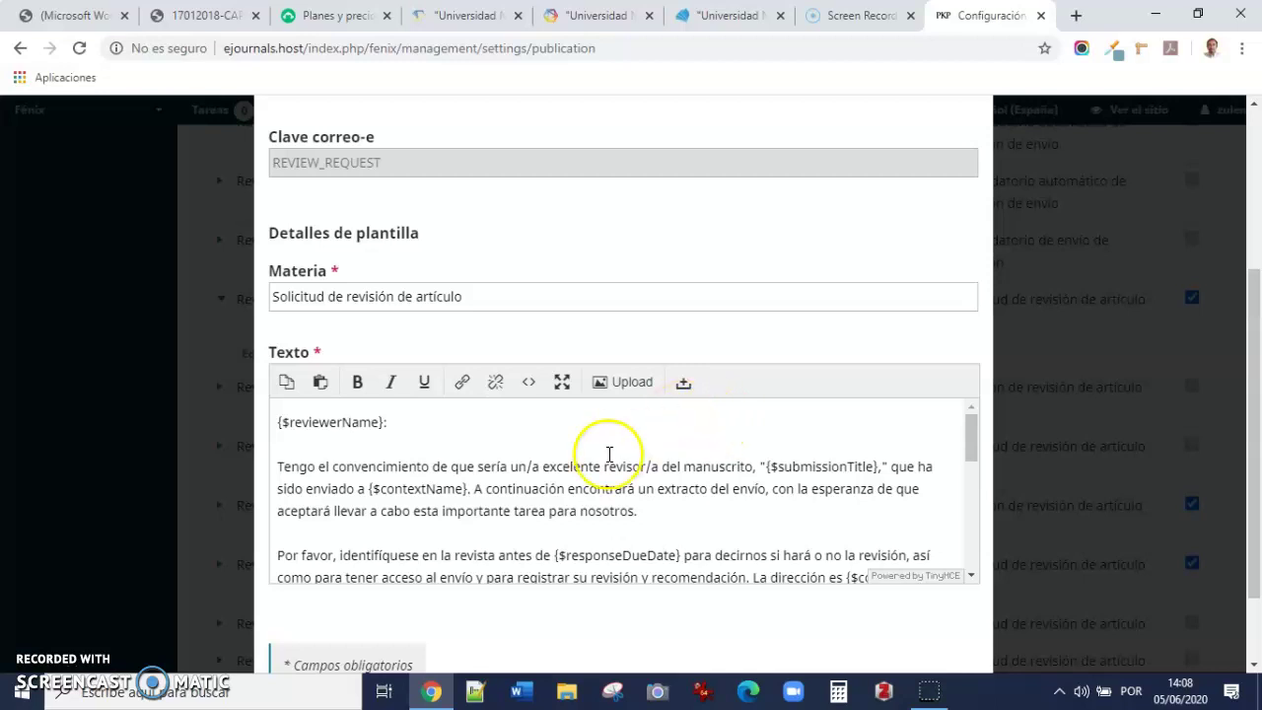
{"action": "left_click", "coordinate": [267, 465]}
{"action": "left_click_drag", "start_coordinate": [319, 468], "coordinate": [757, 476]}
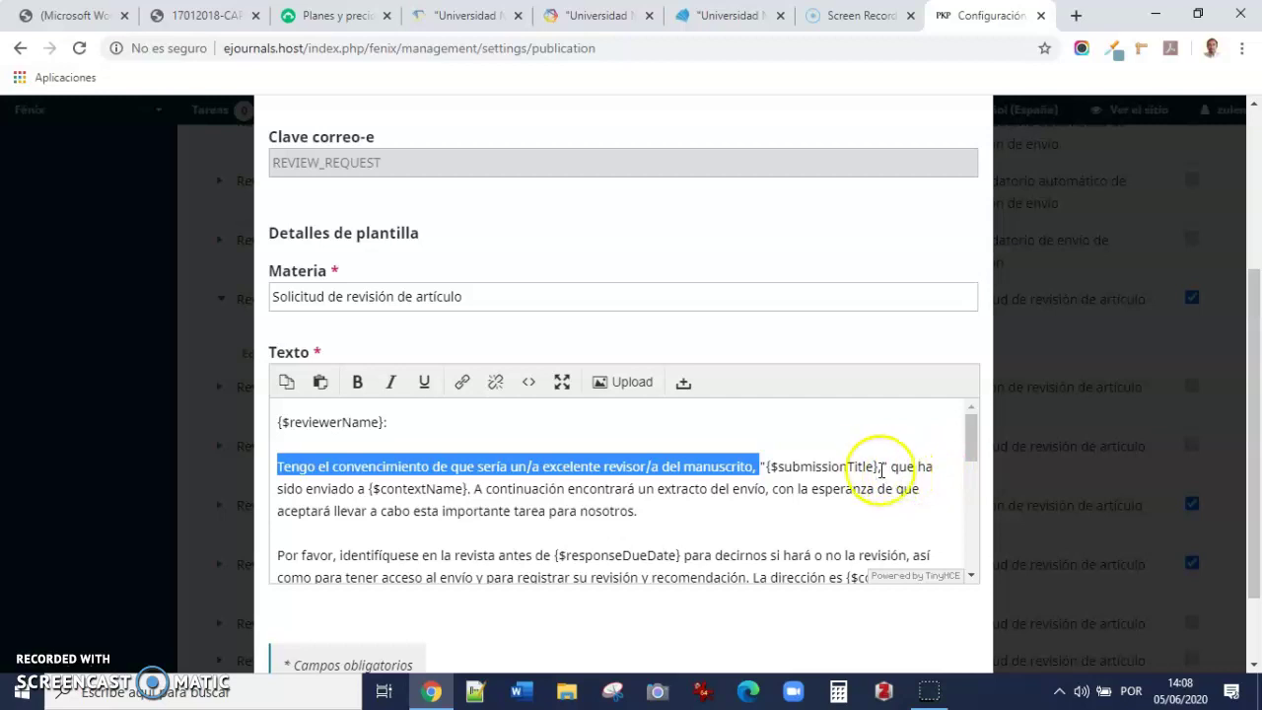
{"action": "left_click", "coordinate": [284, 424]}
{"action": "left_click_drag", "start_coordinate": [284, 424], "coordinate": [384, 424]}
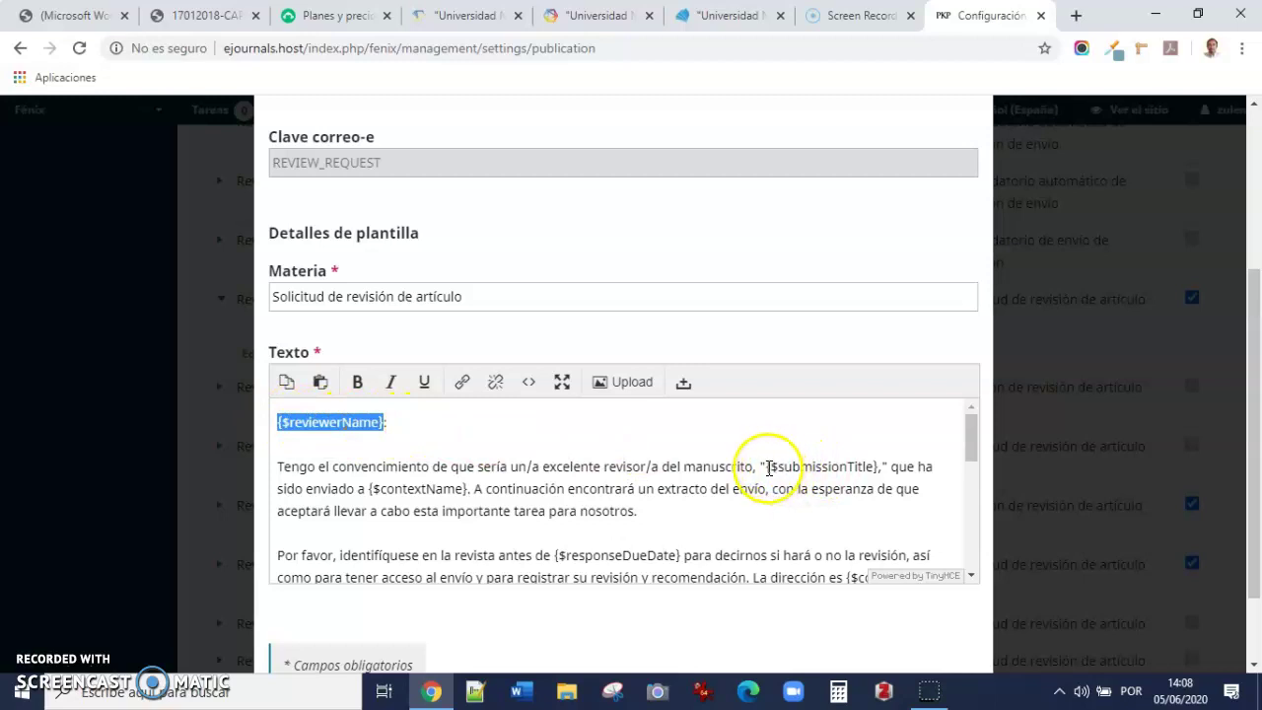
{"action": "left_click_drag", "start_coordinate": [768, 467], "coordinate": [878, 467]}
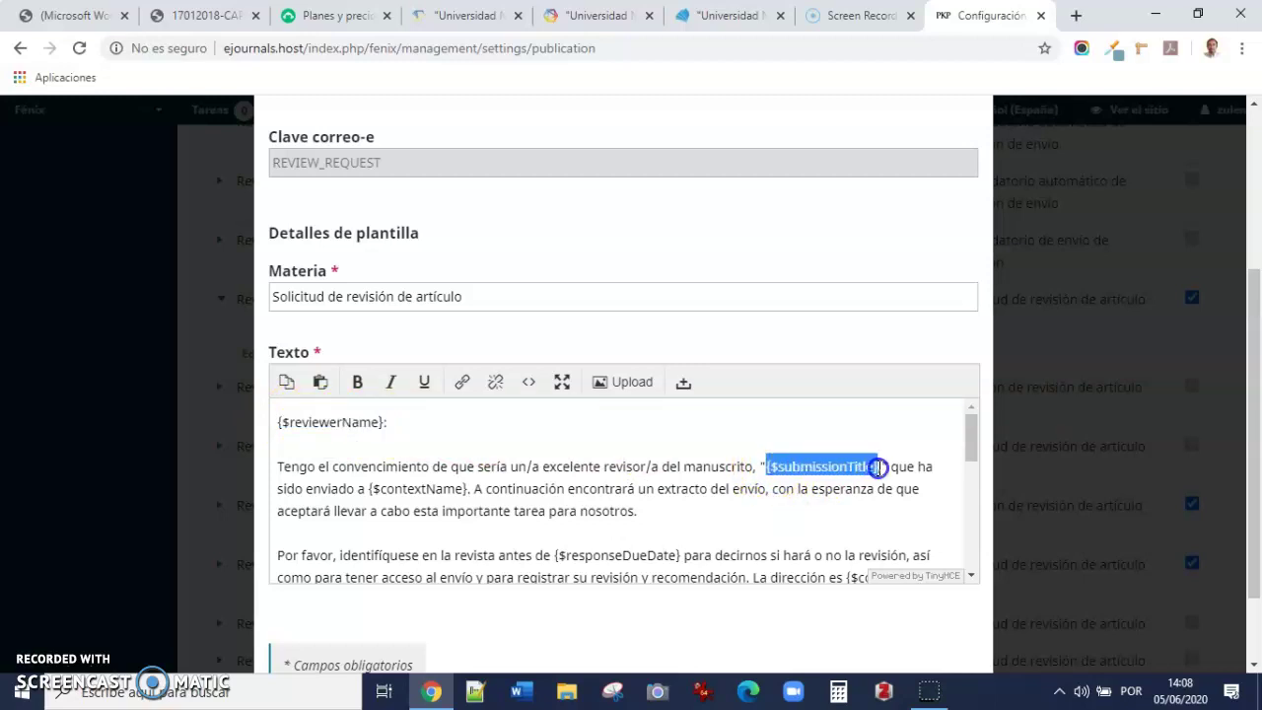
{"action": "scroll", "coordinate": [684, 500], "scroll_direction": "down", "scroll_amount": 1}
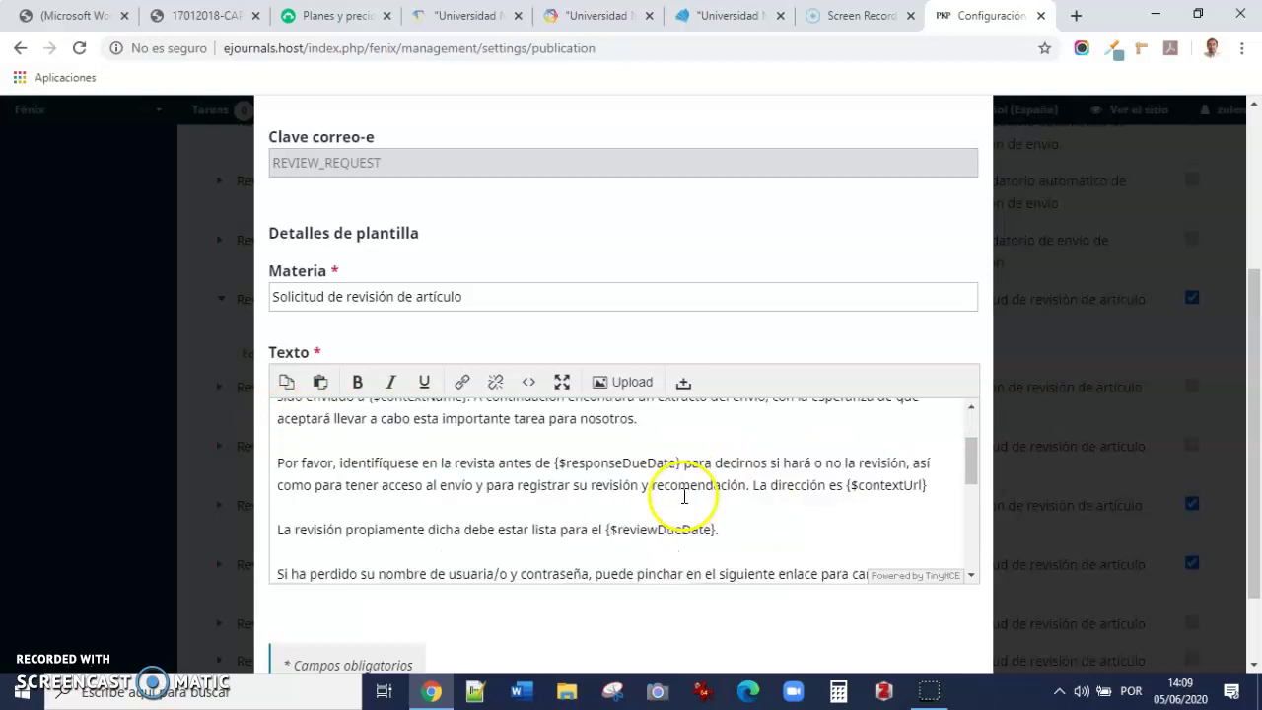
{"action": "scroll", "coordinate": [684, 496], "scroll_direction": "up", "scroll_amount": 1}
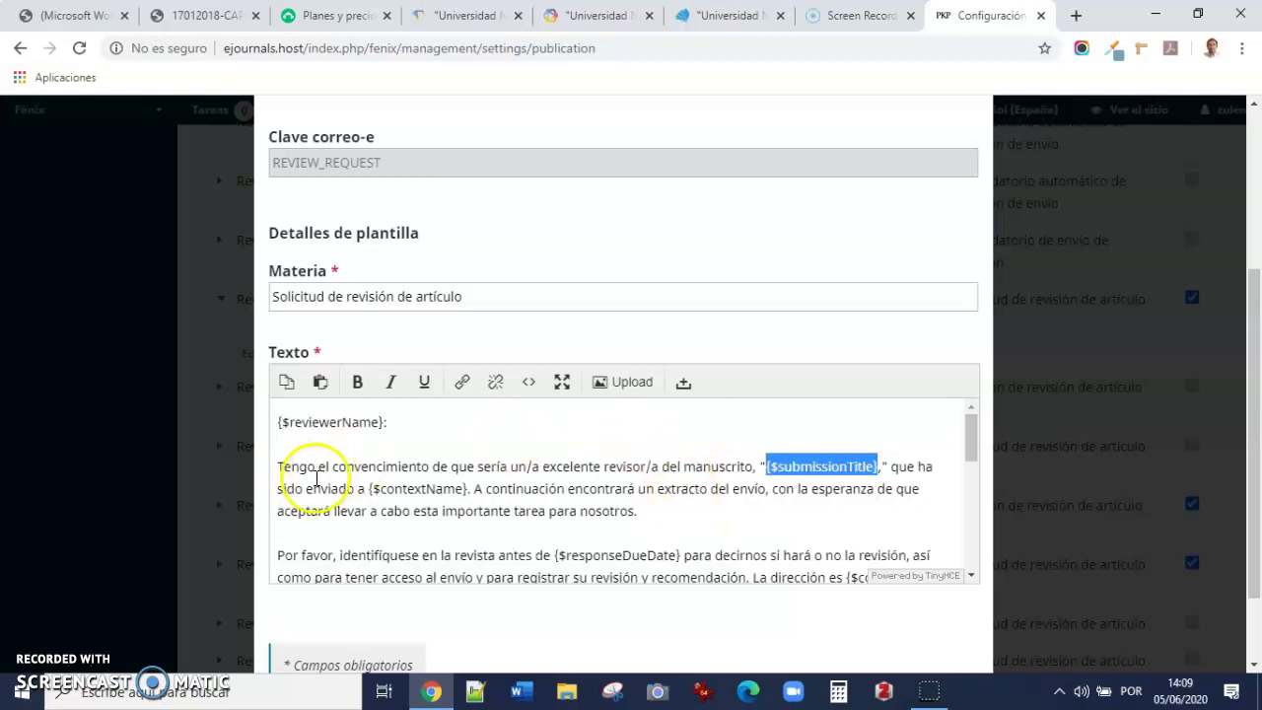
{"action": "left_click_drag", "start_coordinate": [367, 488], "coordinate": [467, 489]}
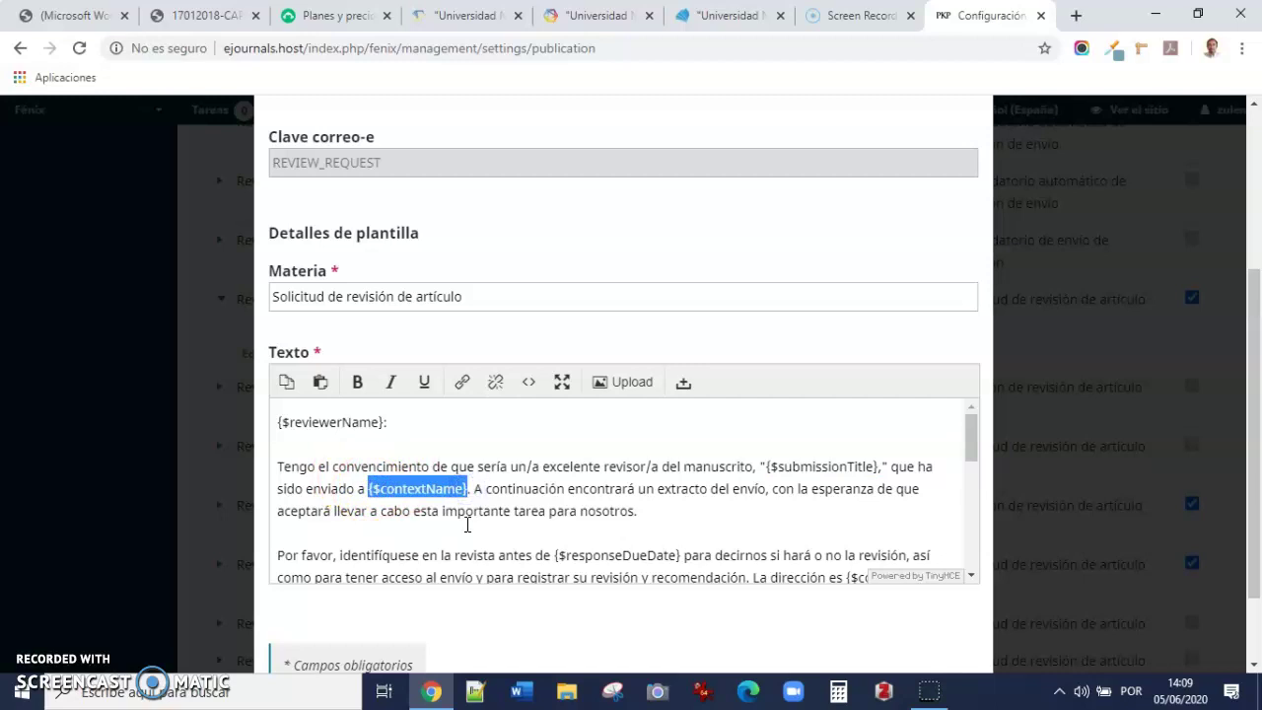
Read the rest of the Review Request message, cancel the edit, and return to the start of the prepared email templates list.
{"action": "scroll", "coordinate": [467, 524], "scroll_direction": "down", "scroll_amount": 2}
{"action": "scroll", "coordinate": [468, 525], "scroll_direction": "down", "scroll_amount": 3}
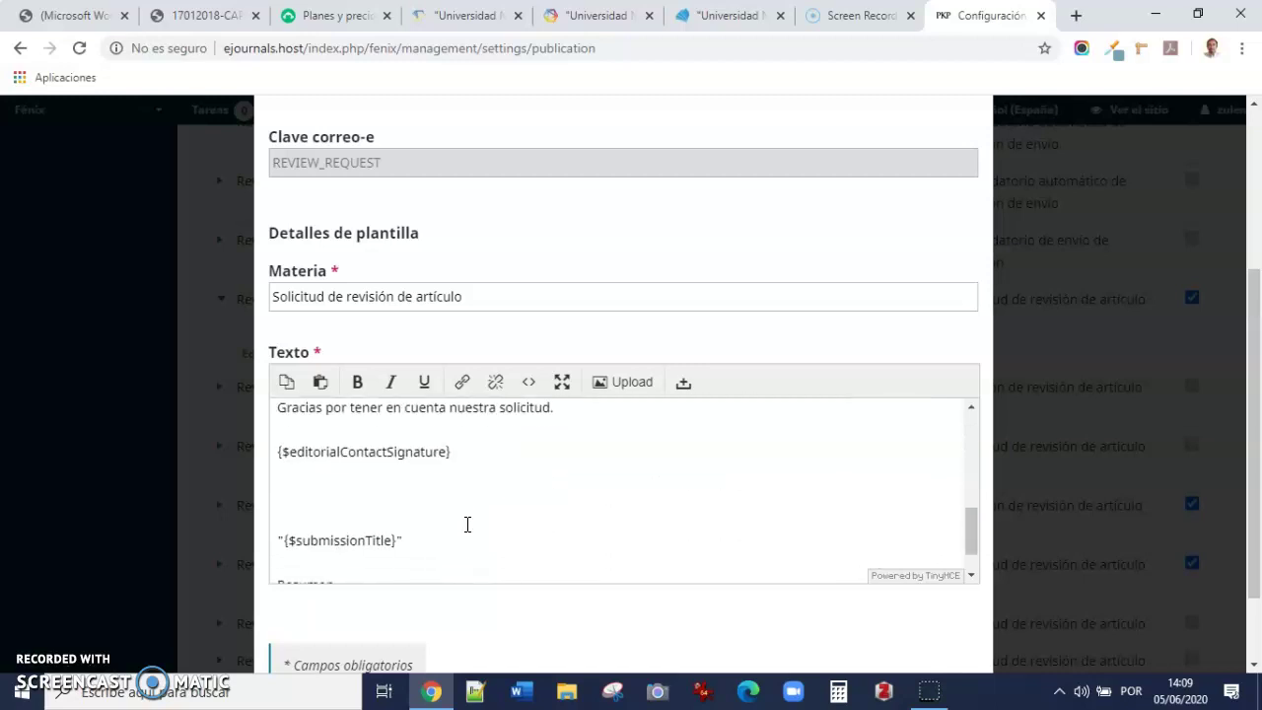
{"action": "scroll", "coordinate": [467, 525], "scroll_direction": "down", "scroll_amount": 1}
{"action": "scroll", "coordinate": [468, 525], "scroll_direction": "up", "scroll_amount": 6}
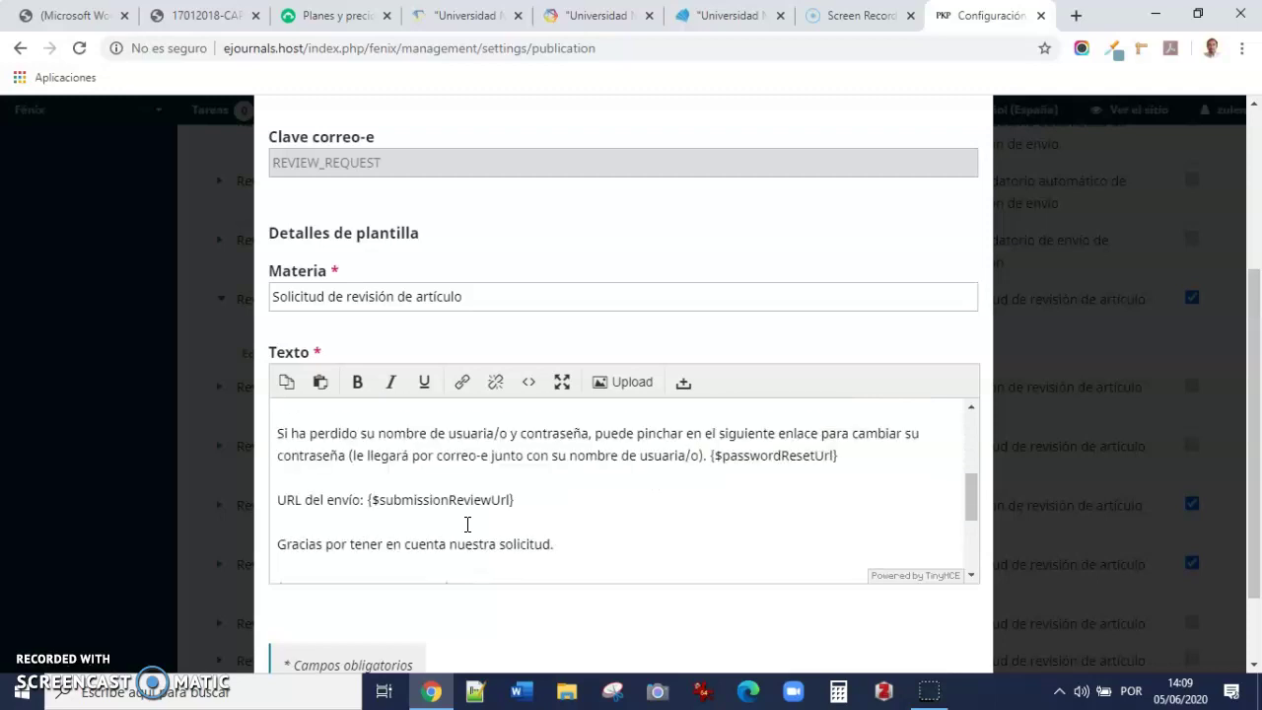
{"action": "scroll", "coordinate": [567, 523], "scroll_direction": "down", "scroll_amount": 2}
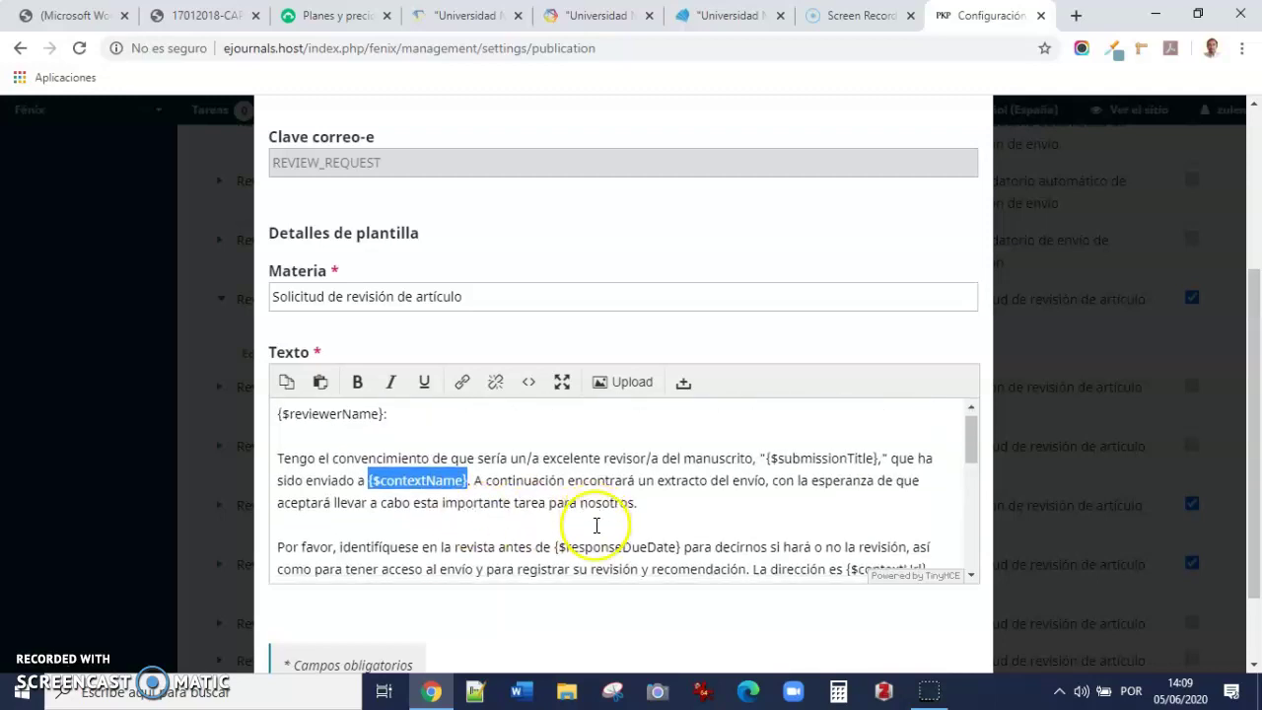
{"action": "scroll", "coordinate": [1015, 584], "scroll_direction": "down", "scroll_amount": 2}
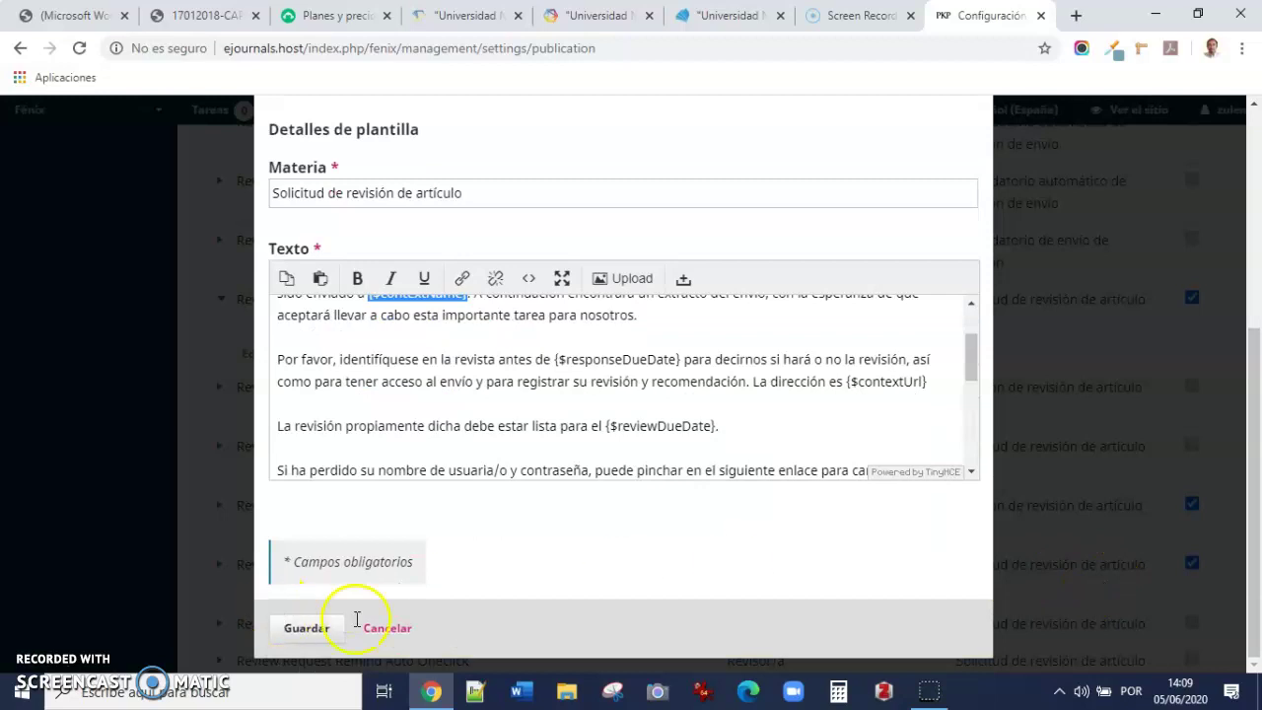
{"action": "left_click", "coordinate": [387, 627]}
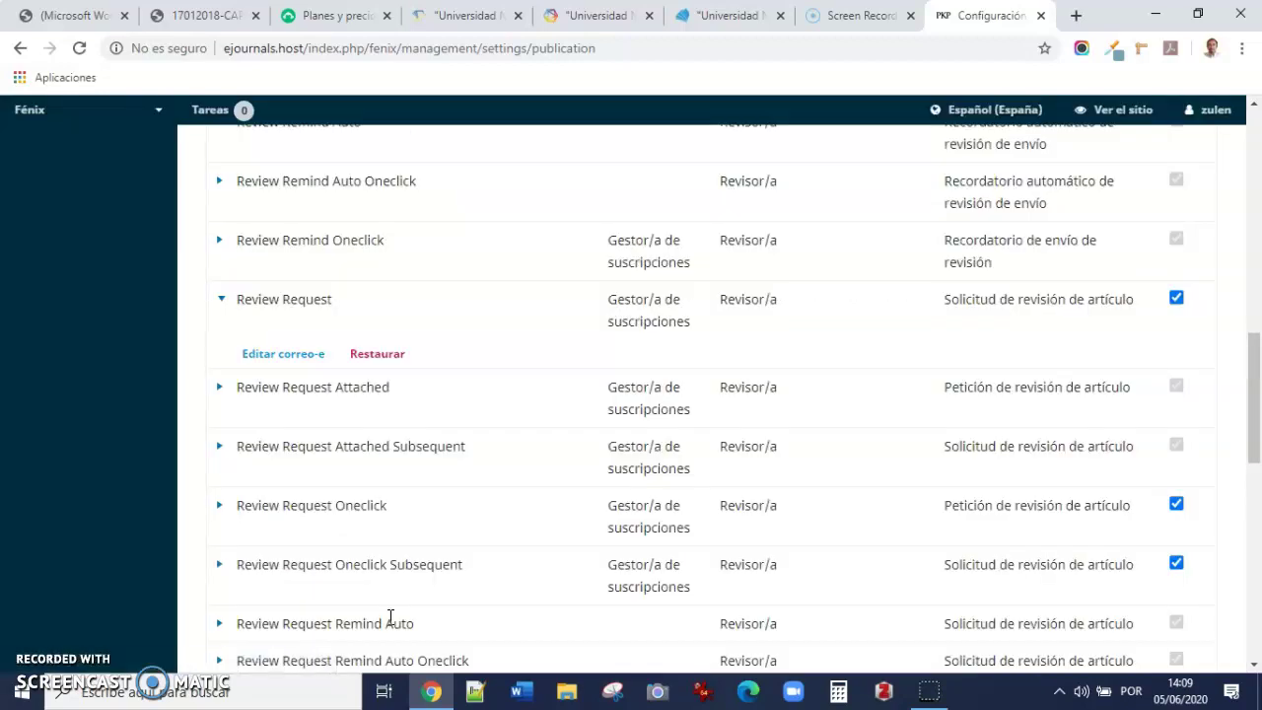
{"action": "scroll", "coordinate": [774, 463], "scroll_direction": "up", "scroll_amount": 4}
{"action": "scroll", "coordinate": [769, 483], "scroll_direction": "up", "scroll_amount": 8}
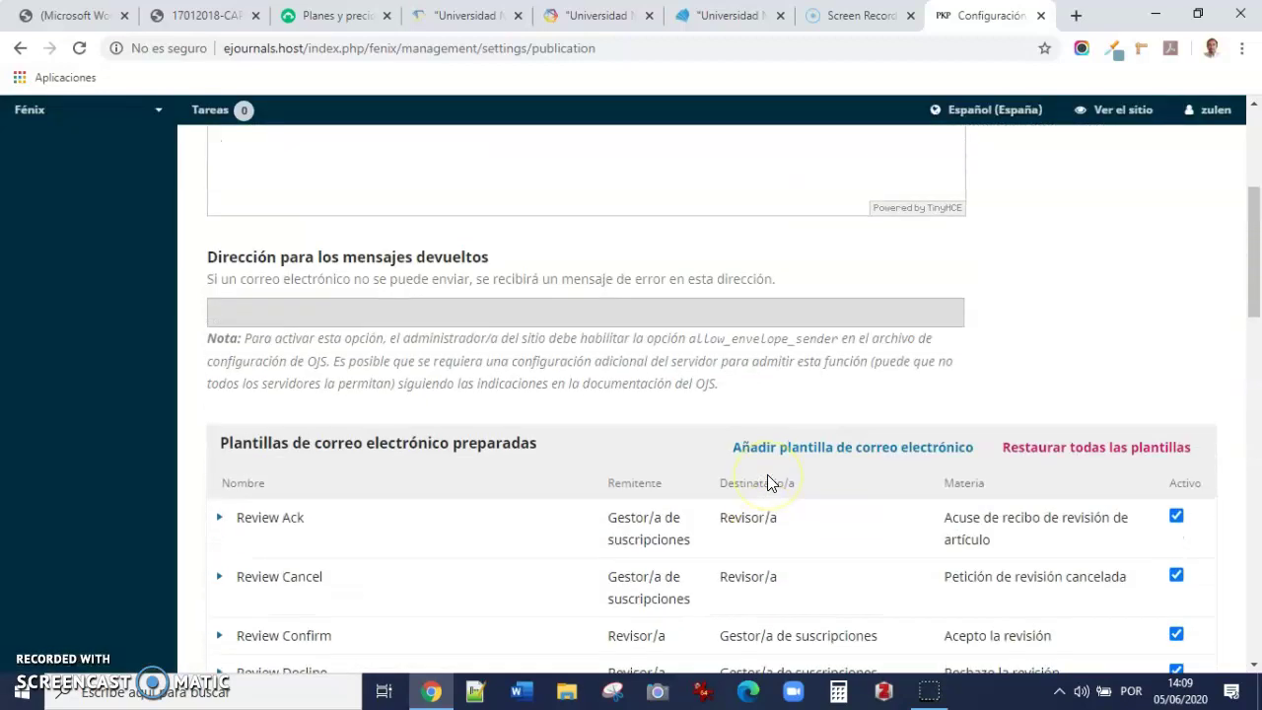